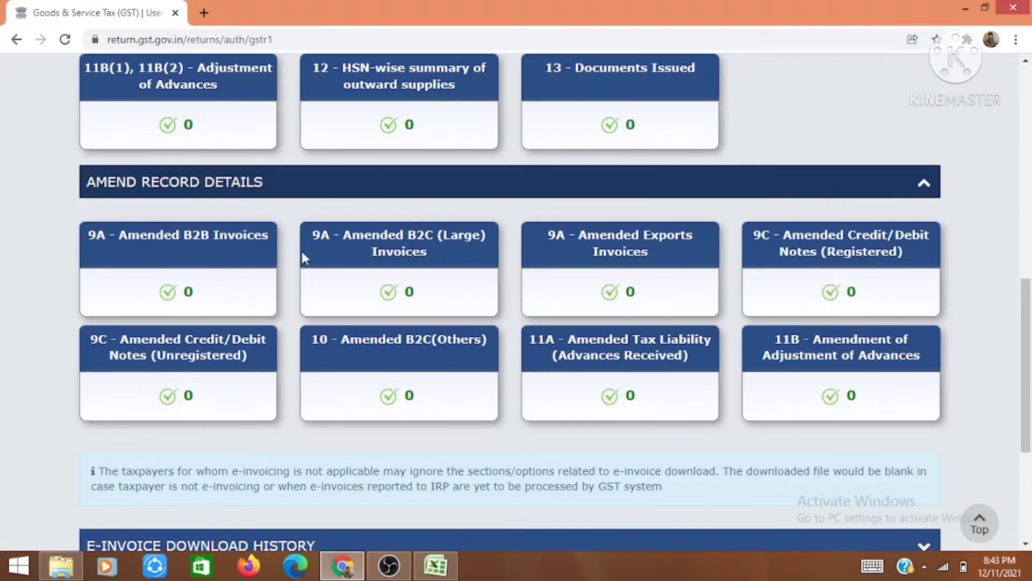
- Collapse the Amend Record Details section and review the Add Record Details tiles of the GSTR-1 return
left_click(295, 199)
scroll(307, 224, "up", 7)
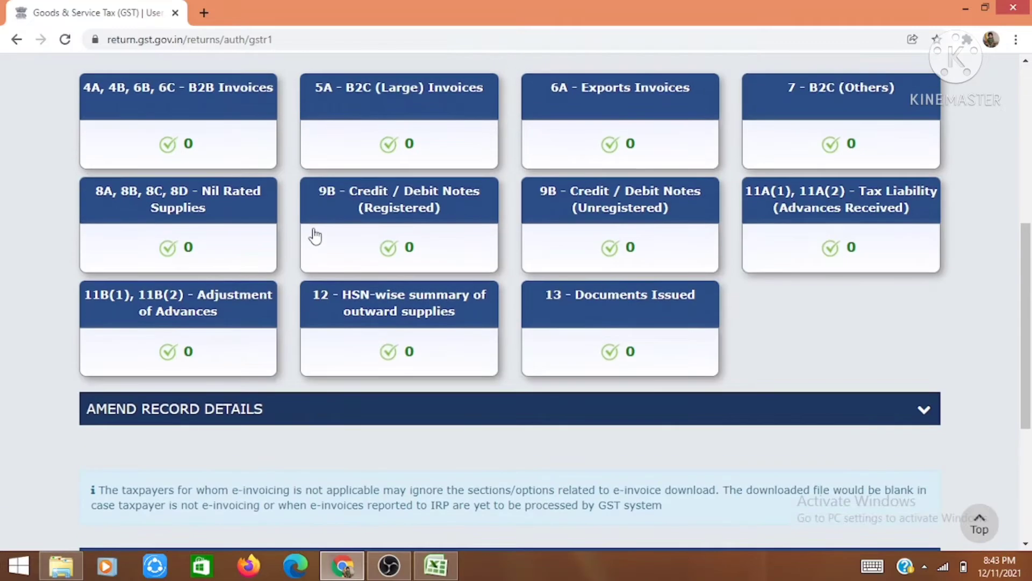
scroll(220, 328, "down", 1)
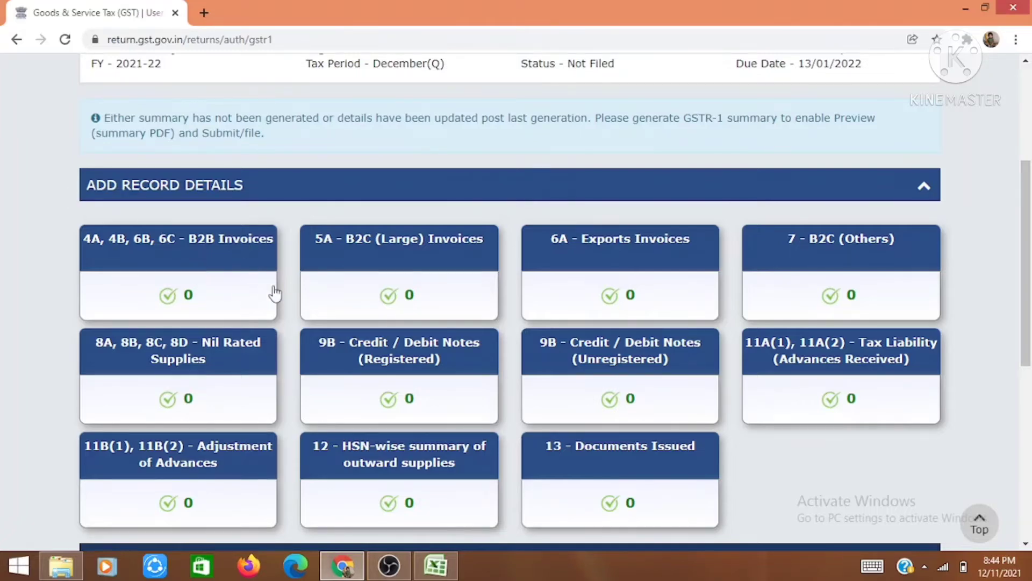
scroll(275, 293, "down", 5)
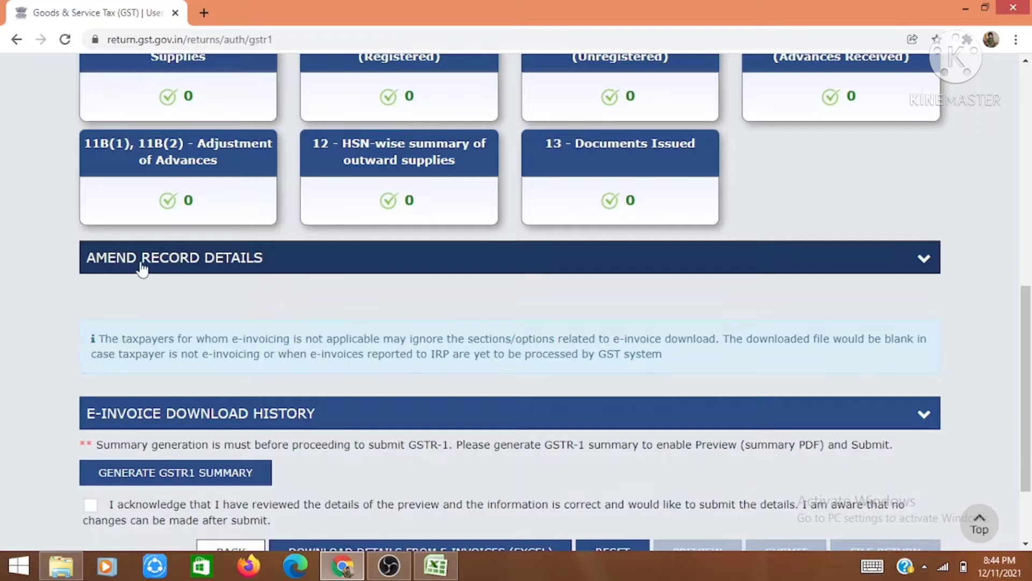
- Expand Amend Record Details and open 9A - Amended B2B Invoices with financial year 2021-22
left_click(259, 259)
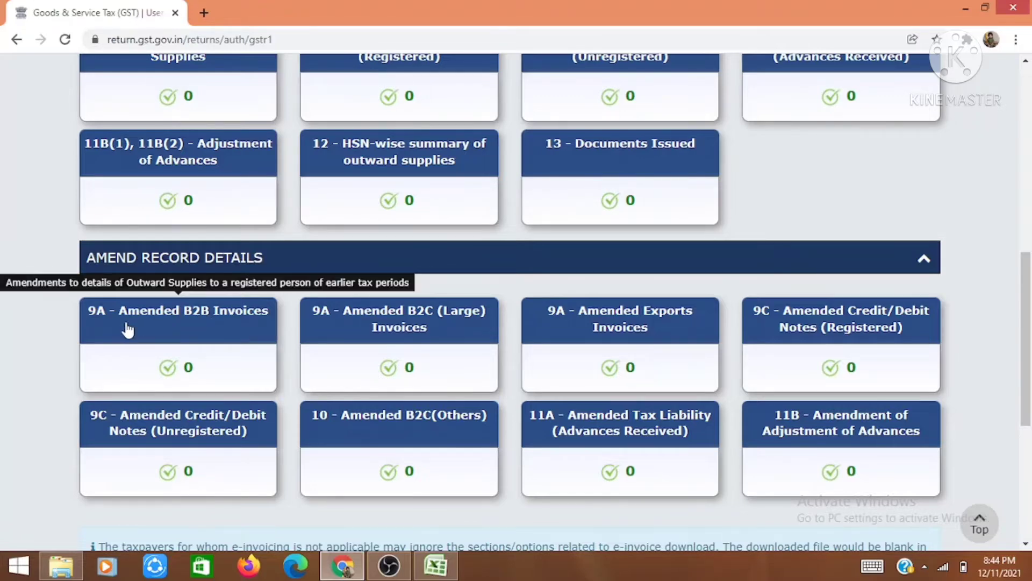
left_click(158, 336)
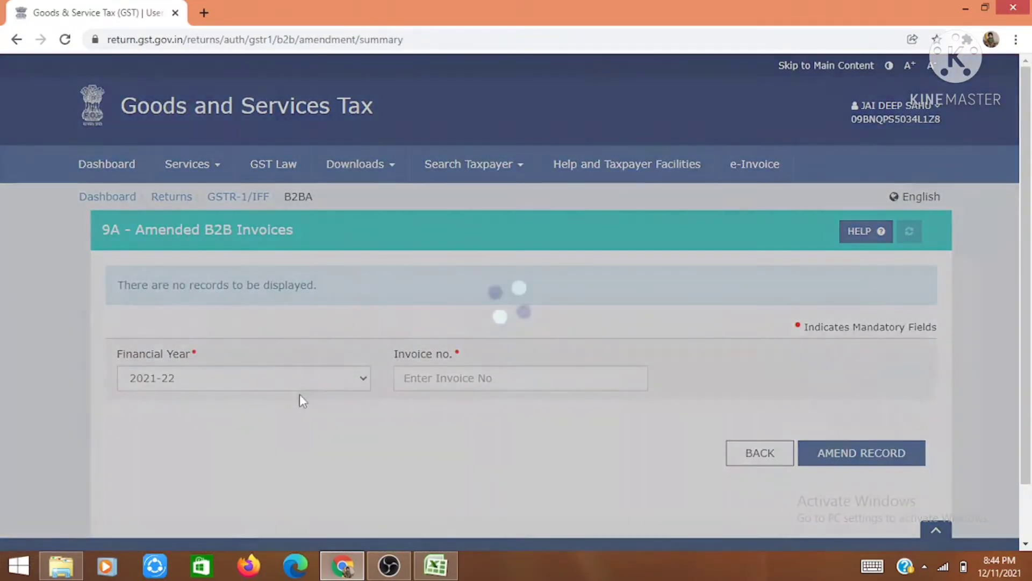
left_click(245, 383)
left_click(240, 385)
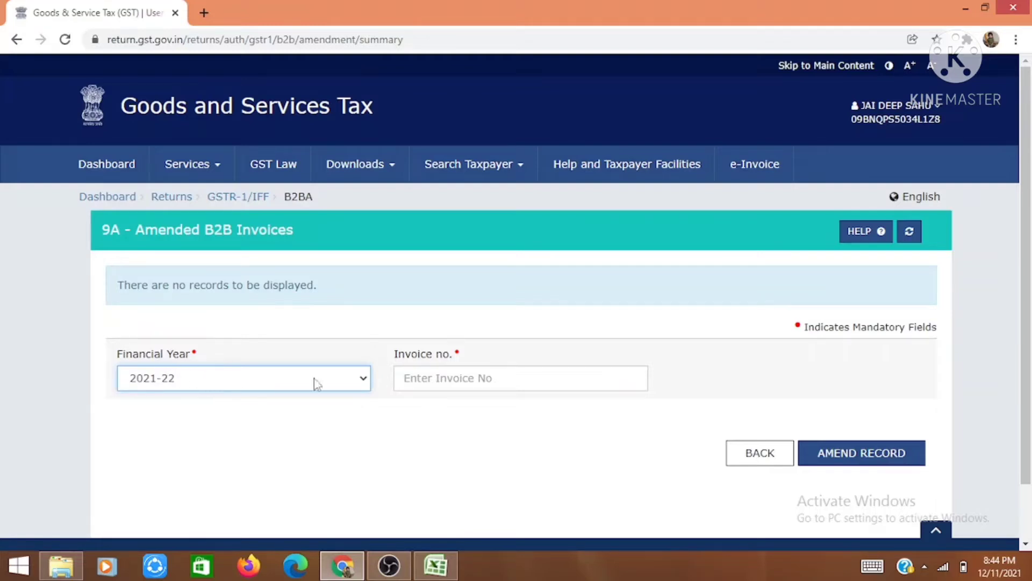
- Enter invoice number 01 and retrieve its record for amendment
left_click(465, 377)
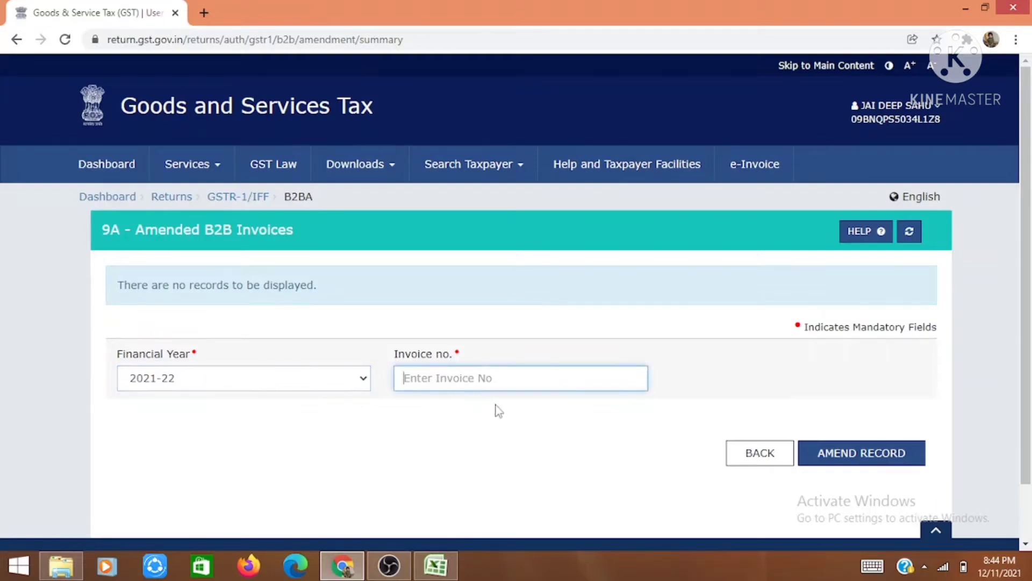
scroll(499, 411, "down", 1)
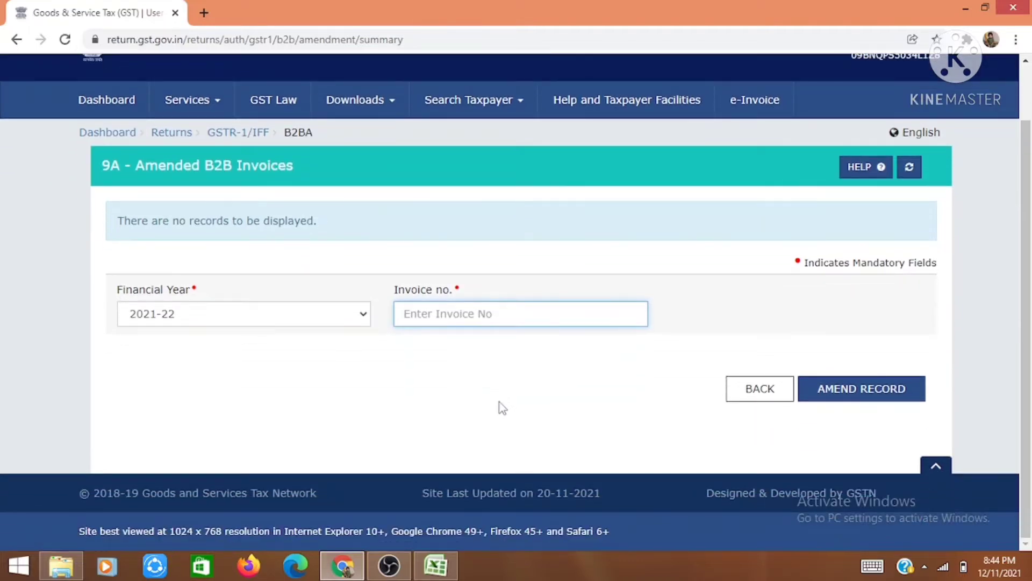
type("01")
left_click(873, 393)
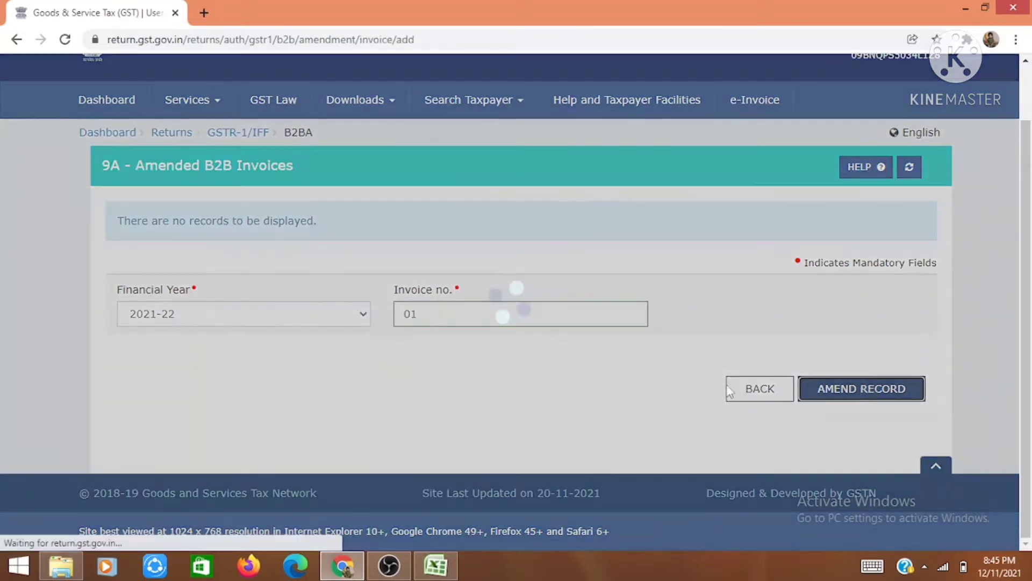
- Examine the B2B amend-invoice form: recipient details, revised invoice number and date, total invoice value, and the 18% item row
scroll(559, 376, "down", 3)
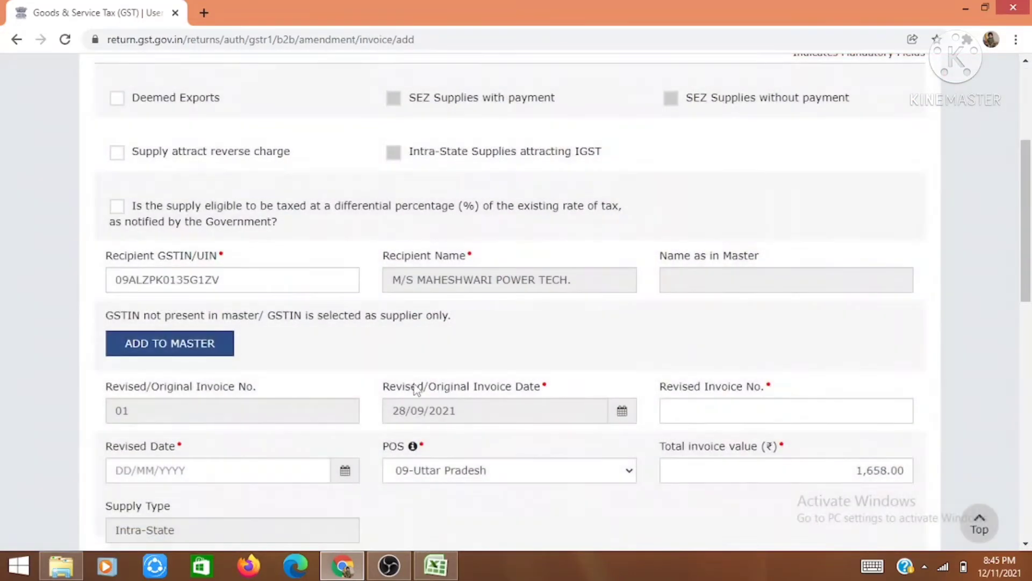
scroll(391, 327, "up", 1)
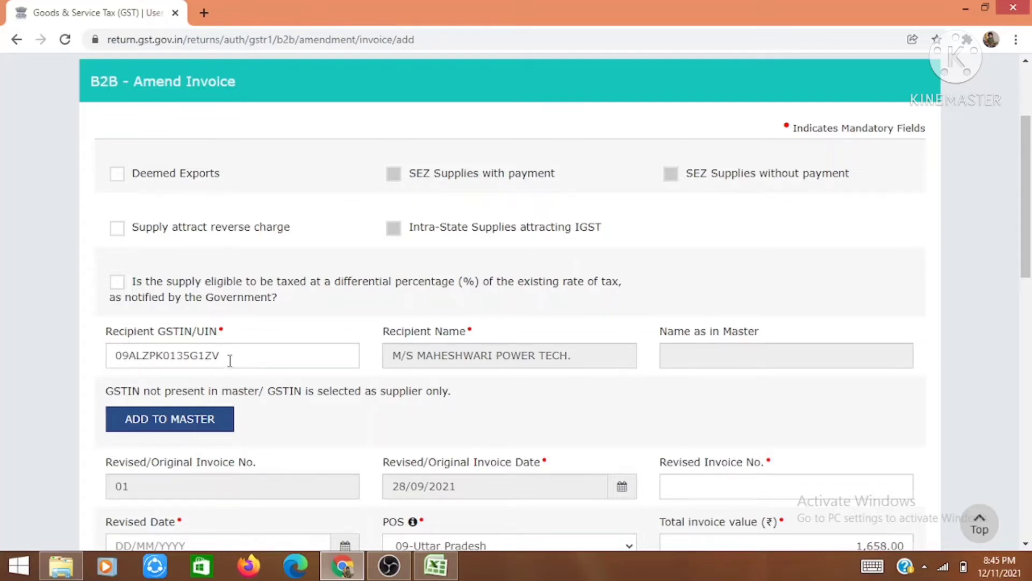
scroll(229, 359, "down", 3)
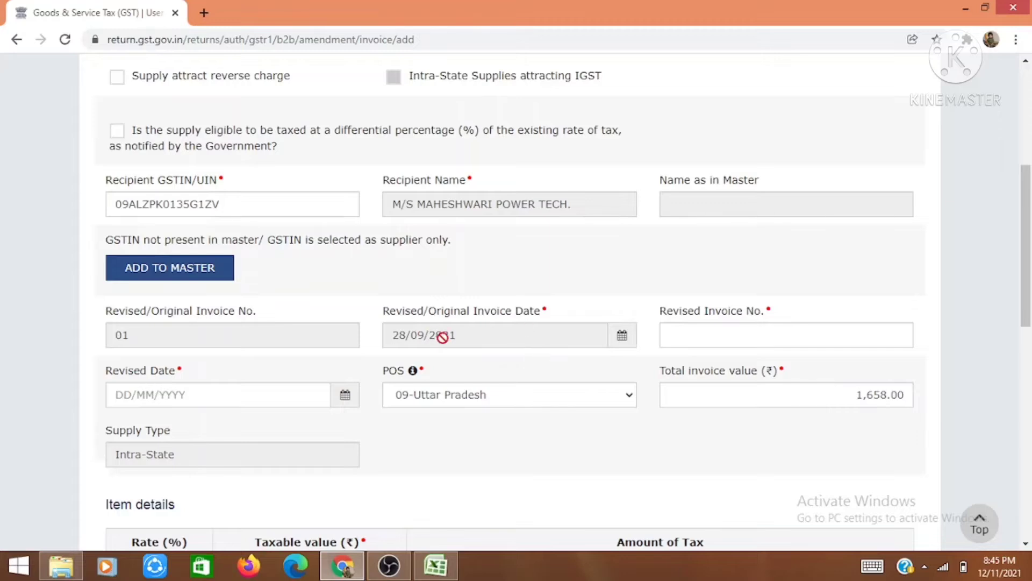
left_click(671, 335)
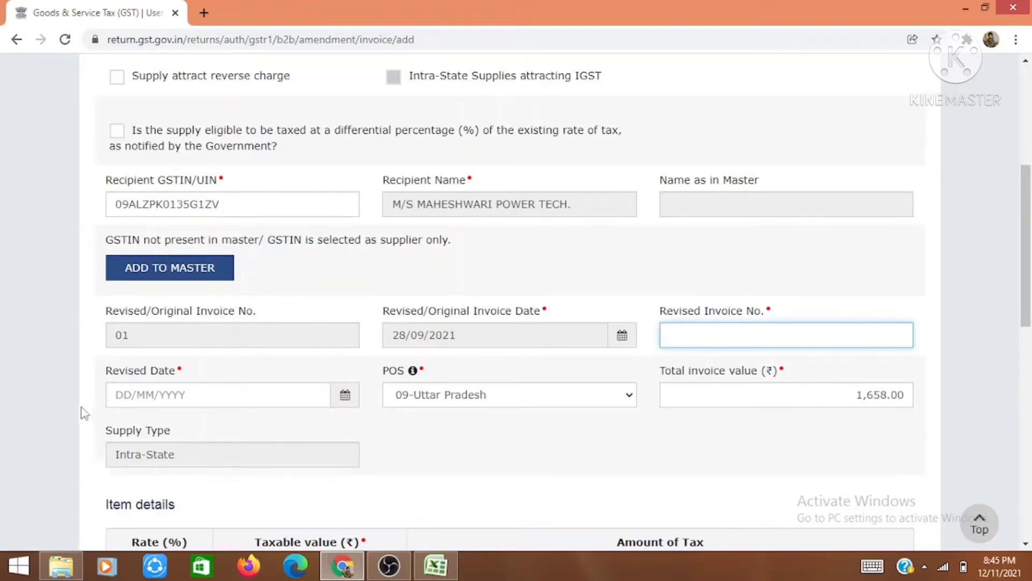
left_click(151, 398)
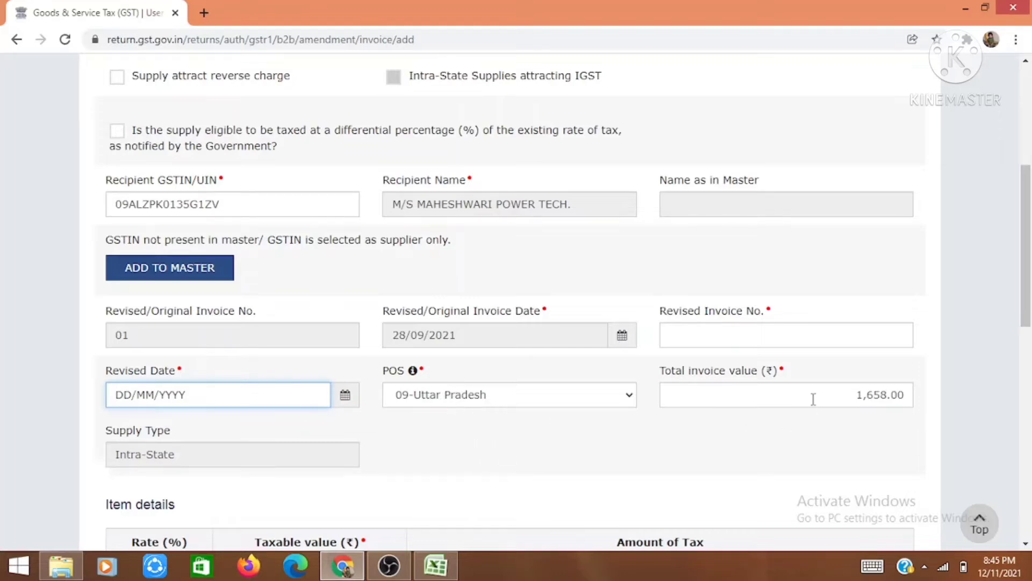
scroll(851, 401, "down", 3)
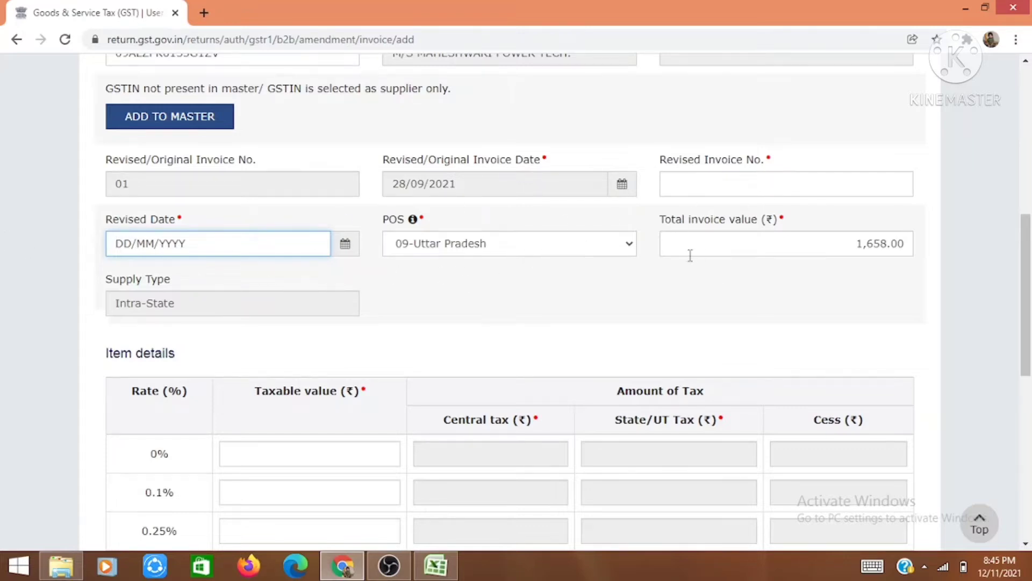
scroll(507, 292, "down", 5)
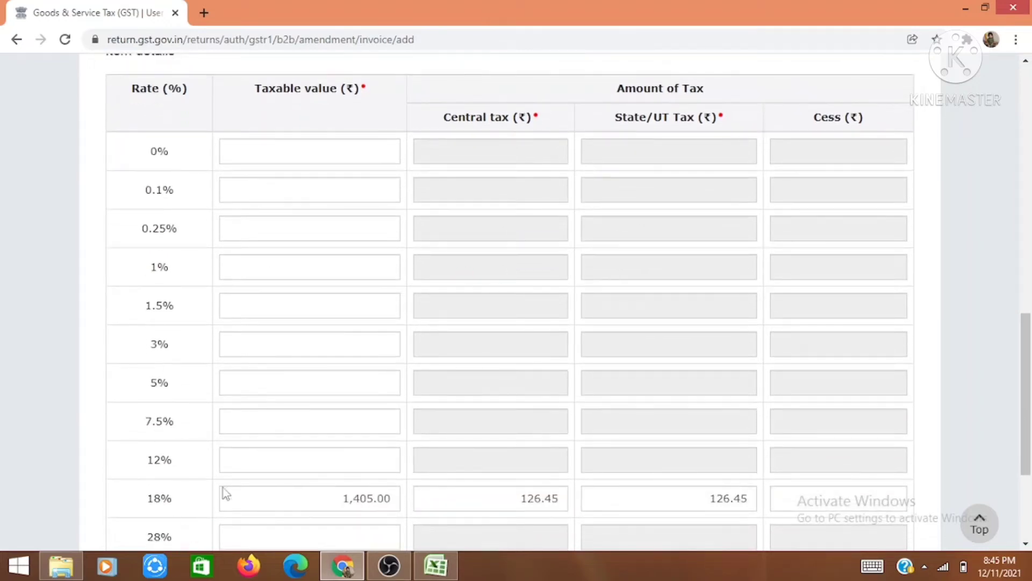
scroll(226, 490, "down", 1)
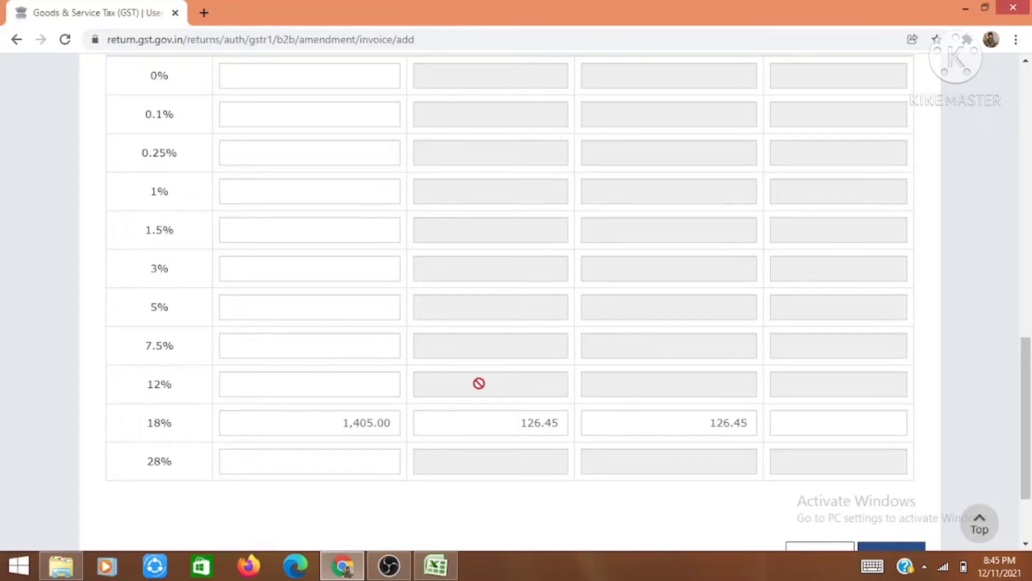
left_click(366, 426)
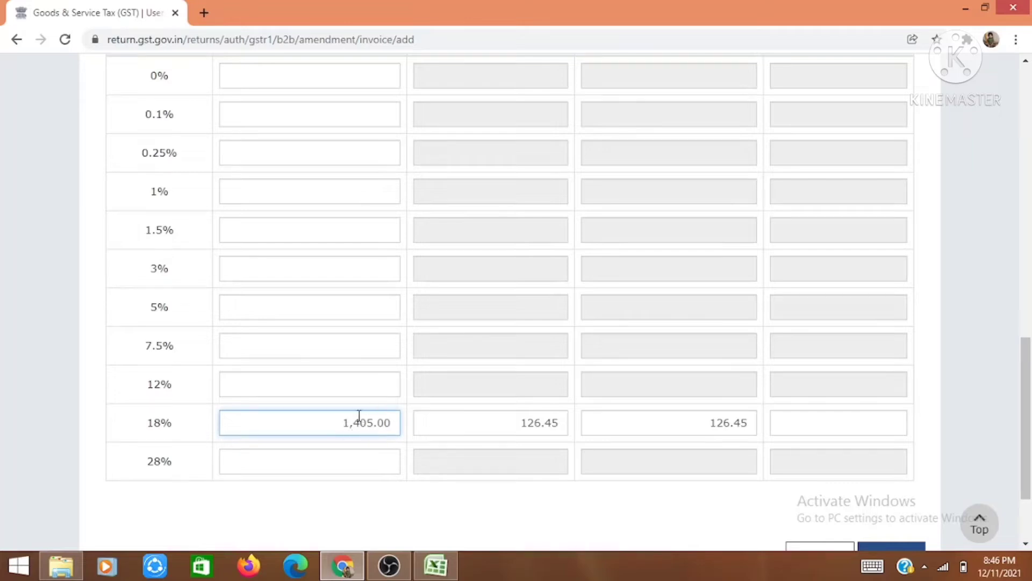
- Try to save the amended invoice with the revised invoice number and revised date left blank
scroll(604, 431, "down", 3)
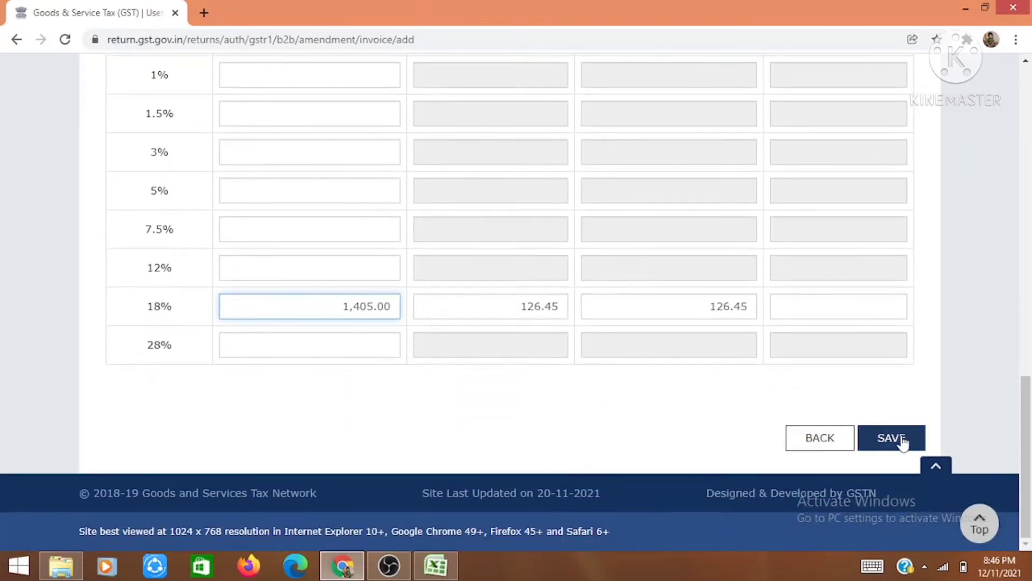
left_click(902, 440)
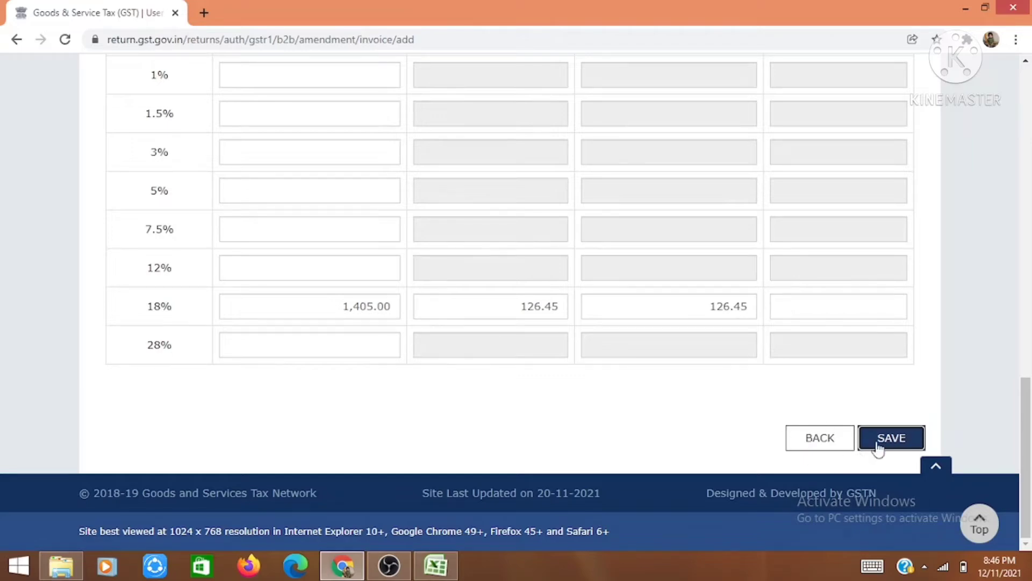
scroll(618, 408, "up", 12)
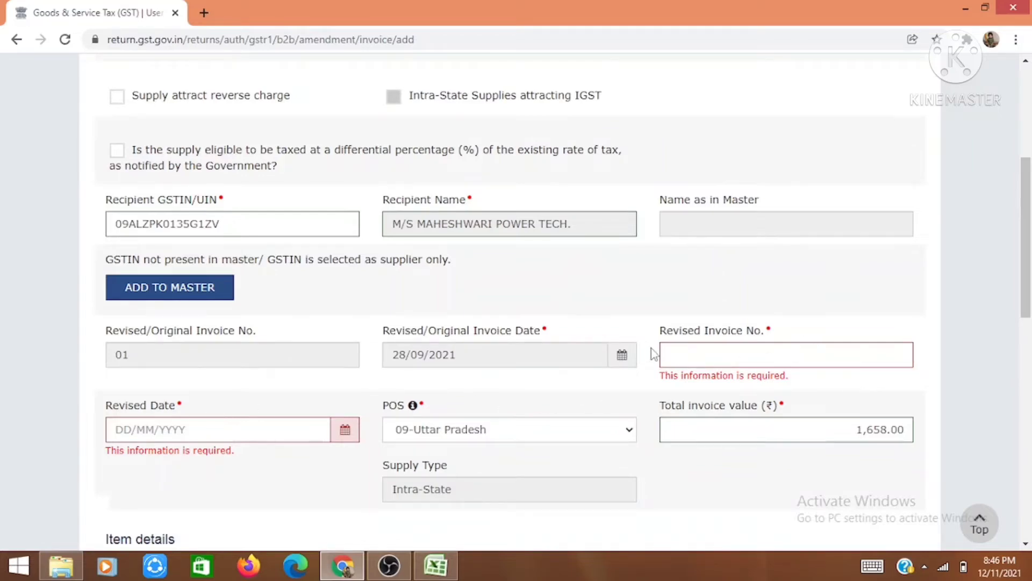
- Leave the amend-invoice form and the 9A summary to return to the GSTR-1 page
scroll(654, 354, "down", 10)
left_click(818, 517)
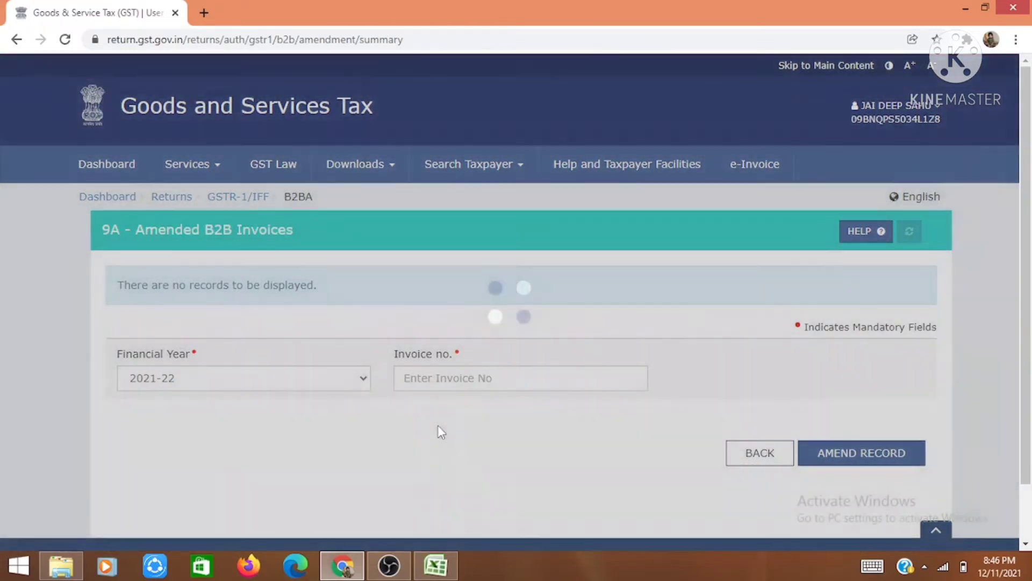
left_click(750, 463)
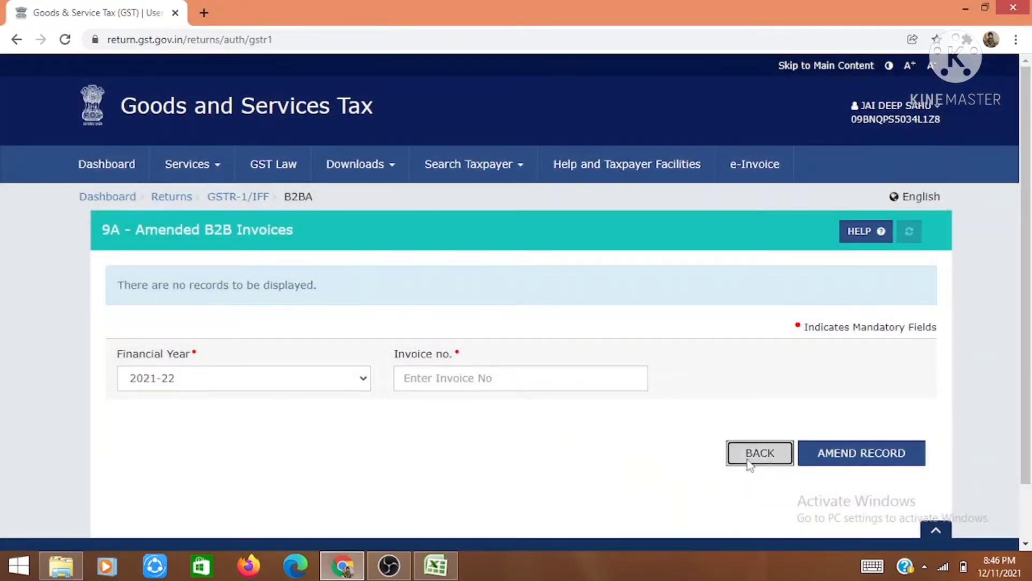
- View the 5A - B2C (Large) Invoices section and return to the GSTR-1 page
scroll(285, 373, "down", 3)
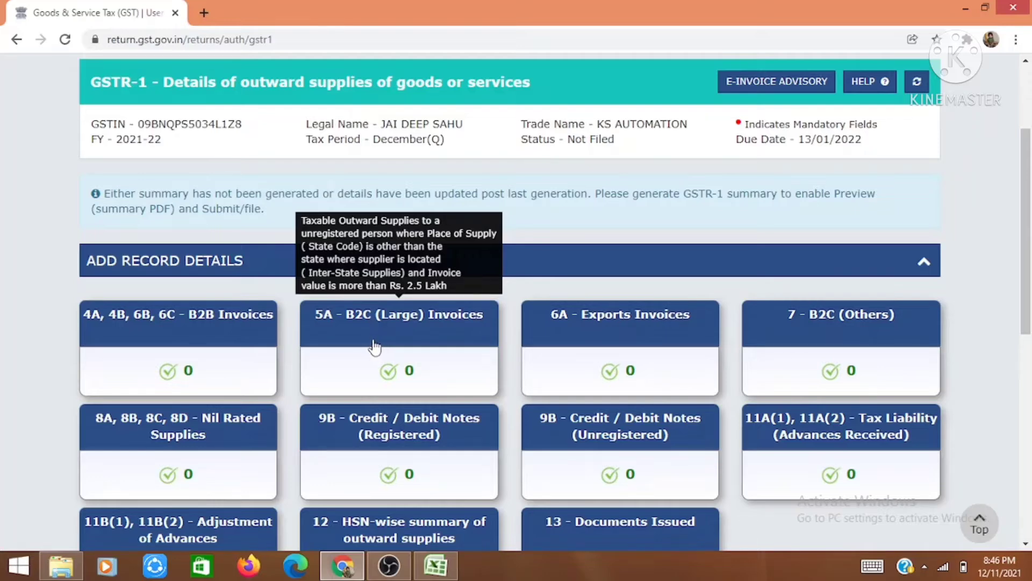
left_click(376, 347)
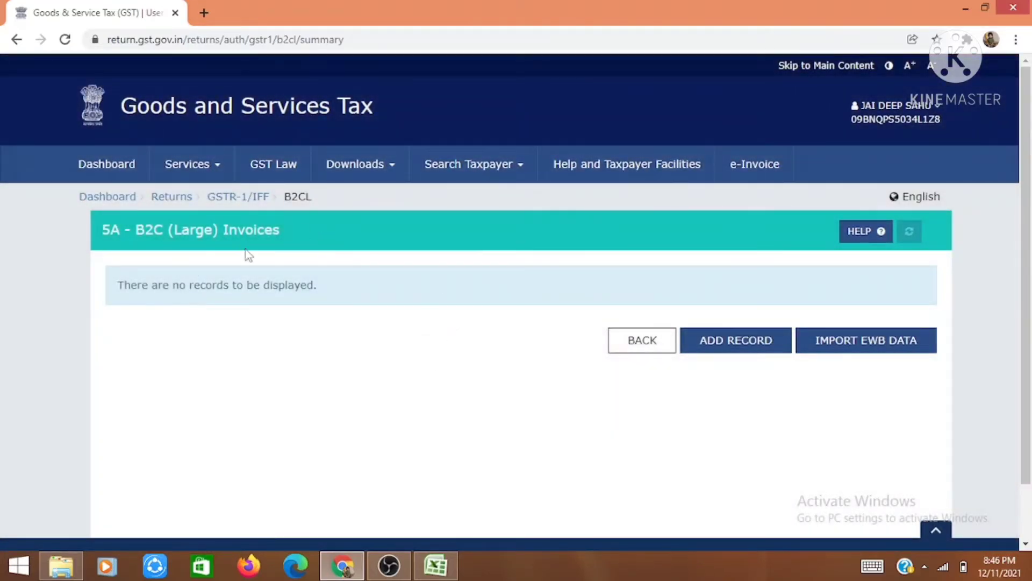
left_click(628, 350)
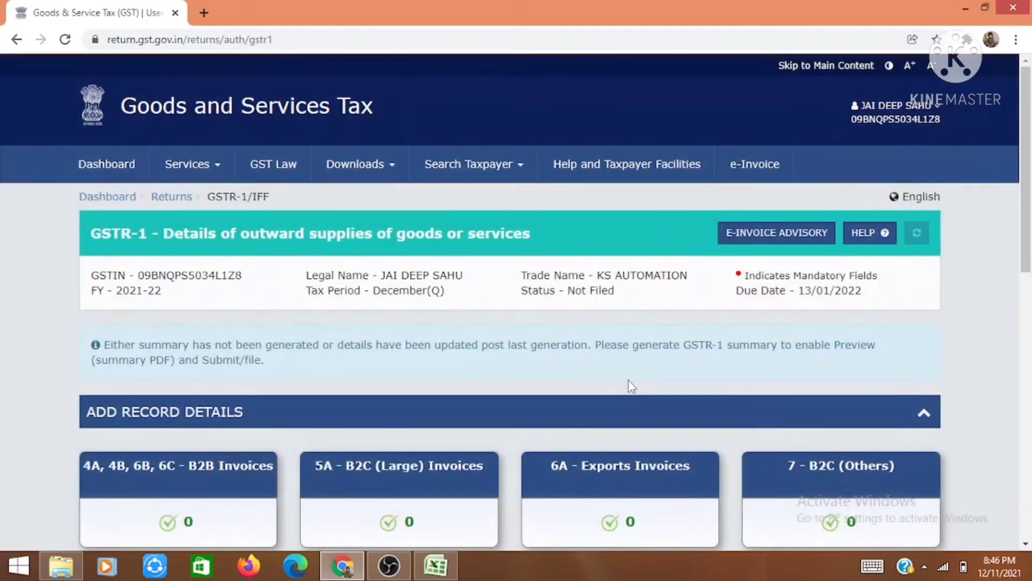
scroll(628, 379, "down", 4)
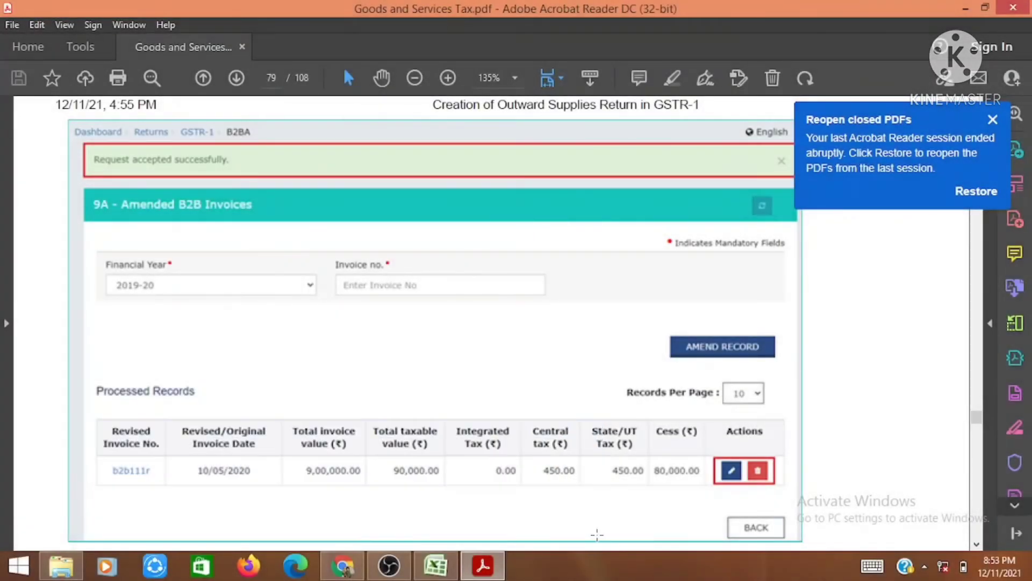
- Examine the processed 9A - Amended B2B Invoices example, its edit and delete actions, and step 17.6.5 in the GST guide PDF in Acrobat Reader
left_click(597, 534)
left_click(411, 392)
left_click(151, 488)
left_click_drag(714, 461, 753, 485)
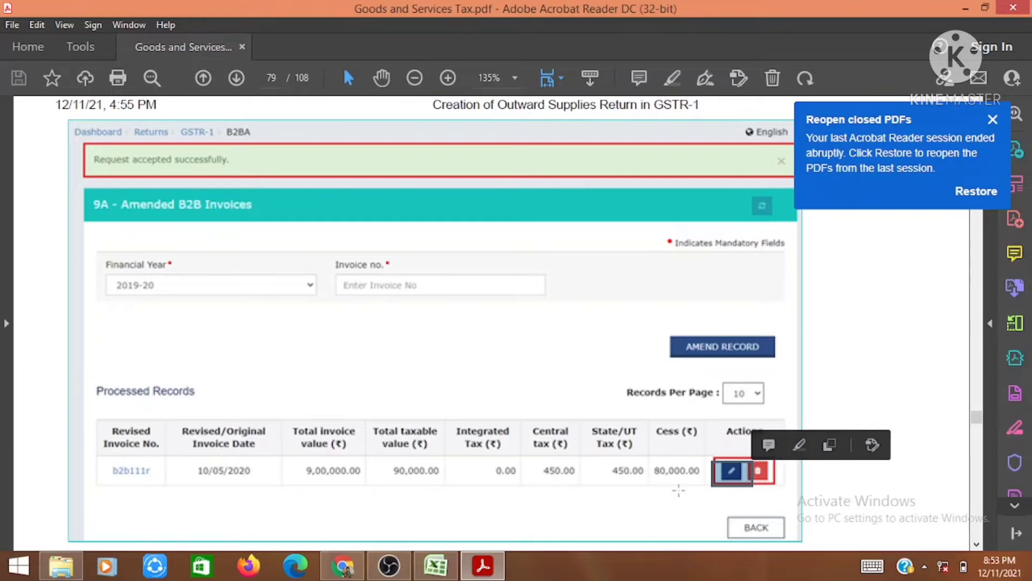
scroll(674, 490, "down", 3)
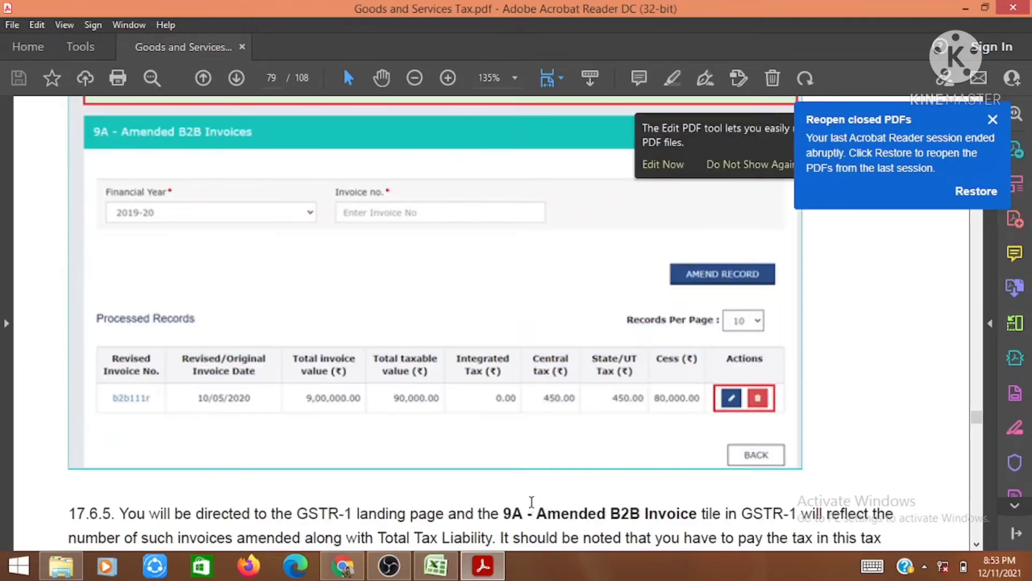
scroll(533, 503, "down", 3)
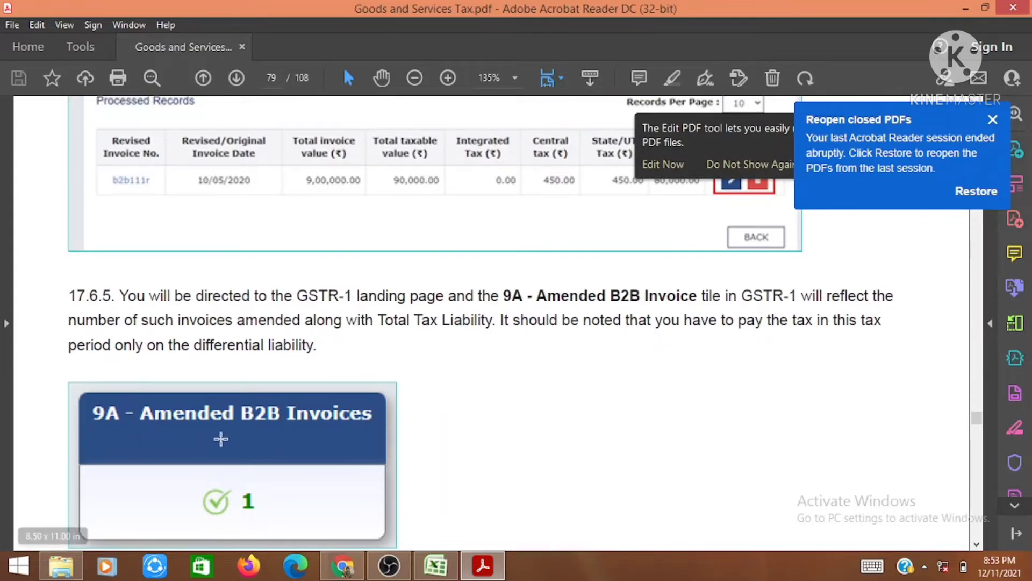
scroll(175, 441, "down", 2)
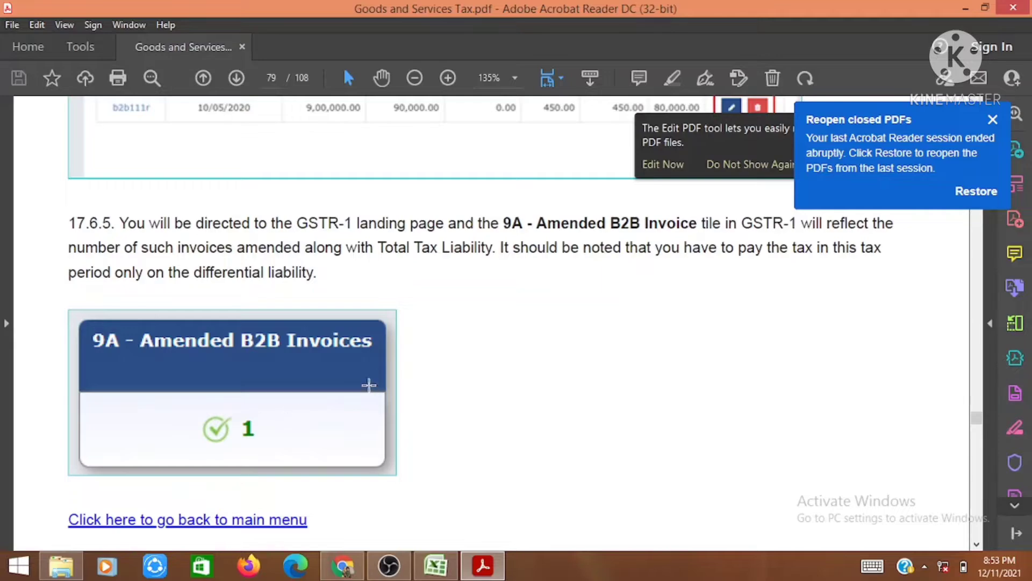
- Examine steps 17.14.1 to 17.14.3 for Table 9A - Amended B2C (Large) Invoice, including the example amend-invoice form and its item details
scroll(340, 396, "down", 15)
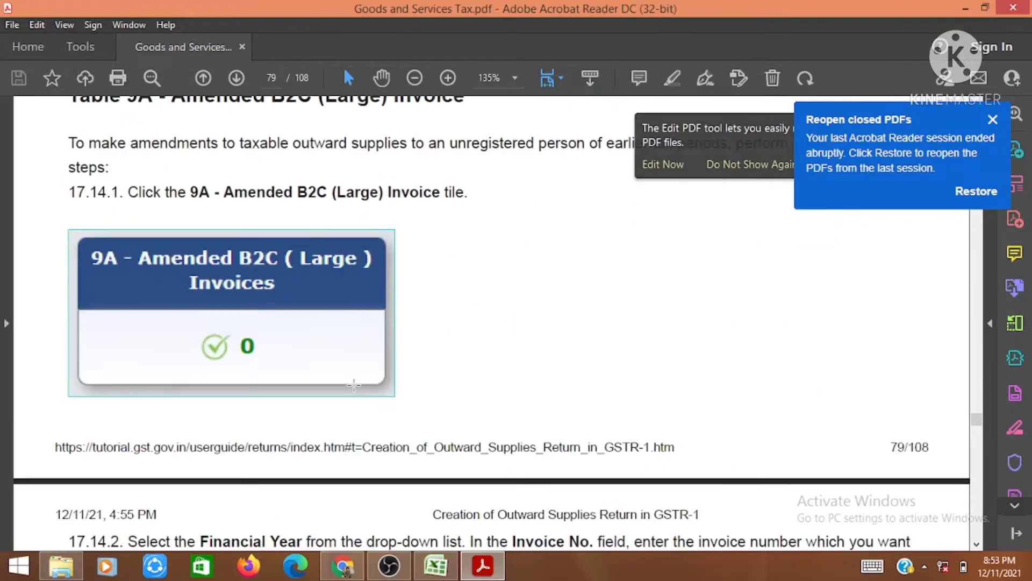
scroll(354, 384, "down", 4)
scroll(354, 384, "down", 1)
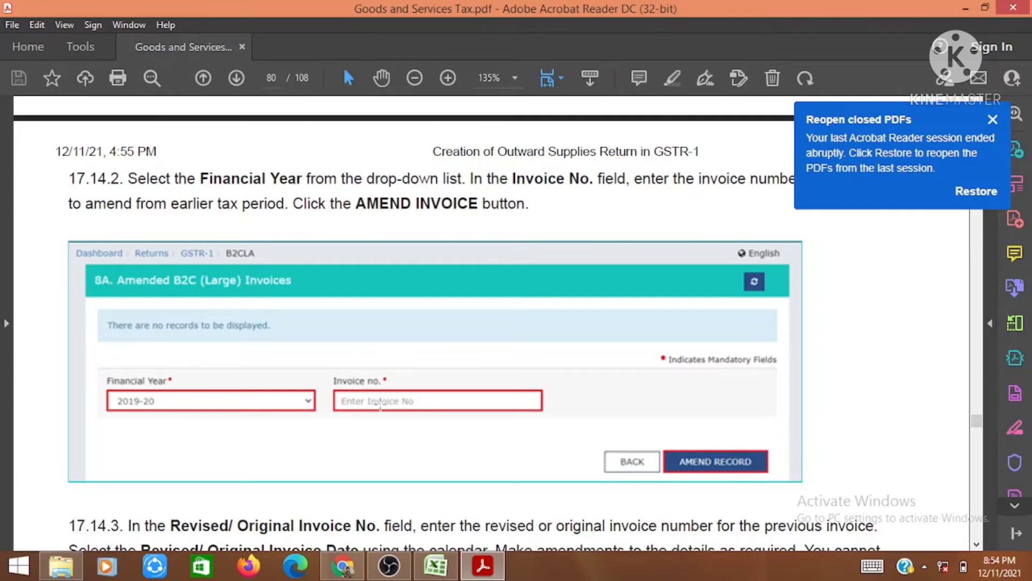
scroll(380, 404, "down", 3)
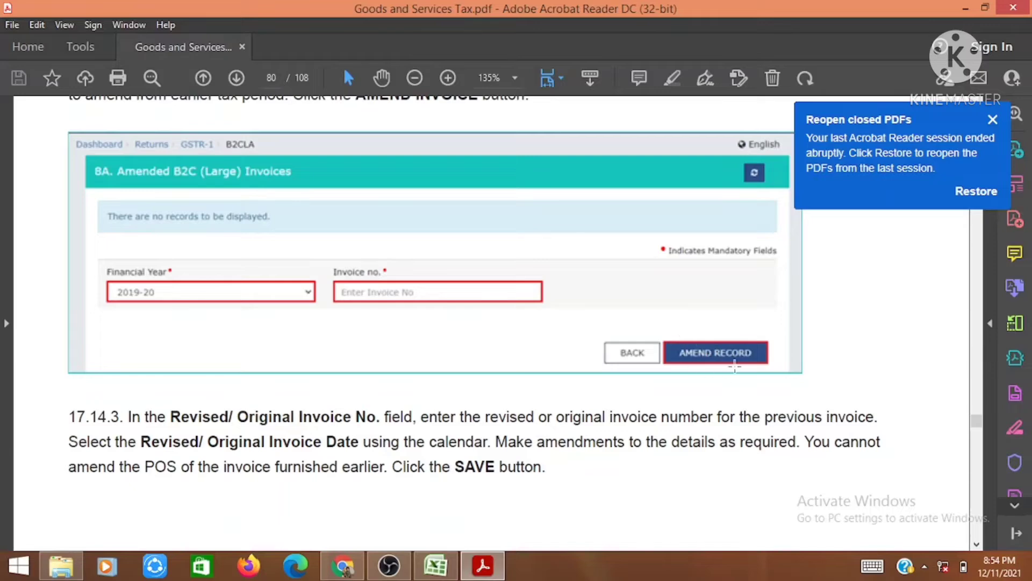
scroll(547, 415, "down", 1)
scroll(547, 415, "down", 15)
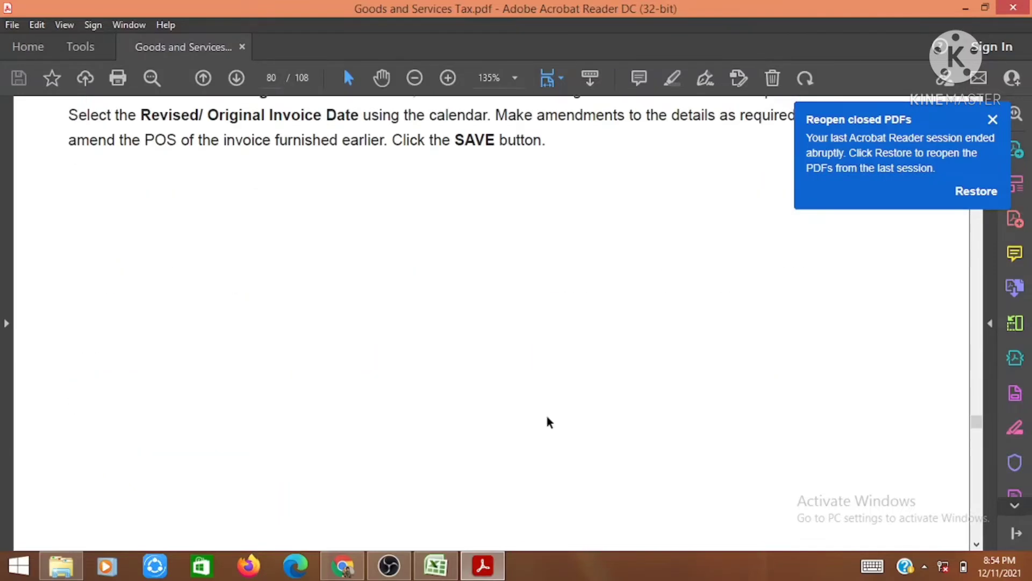
scroll(548, 417, "down", 2)
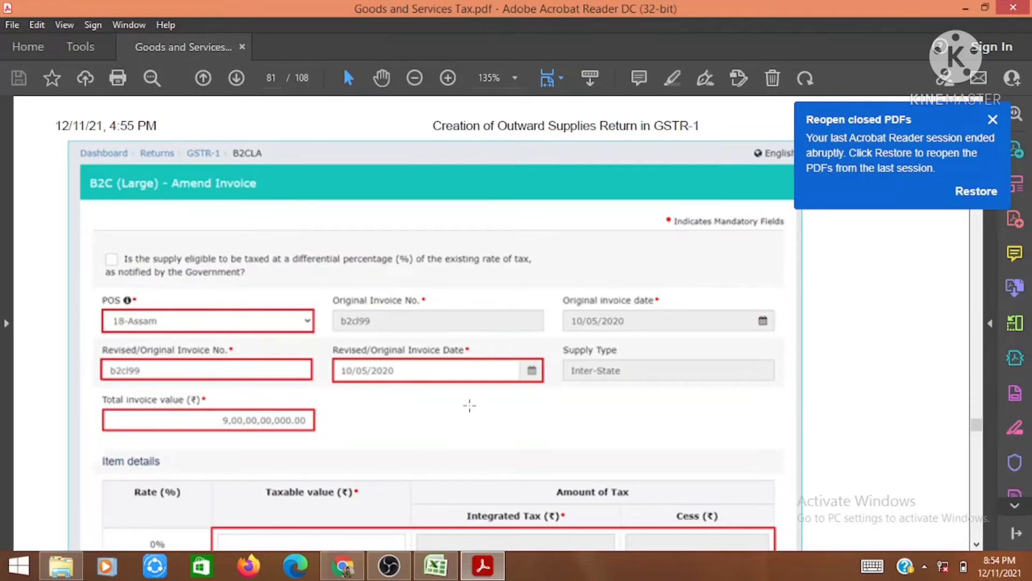
scroll(469, 406, "down", 10)
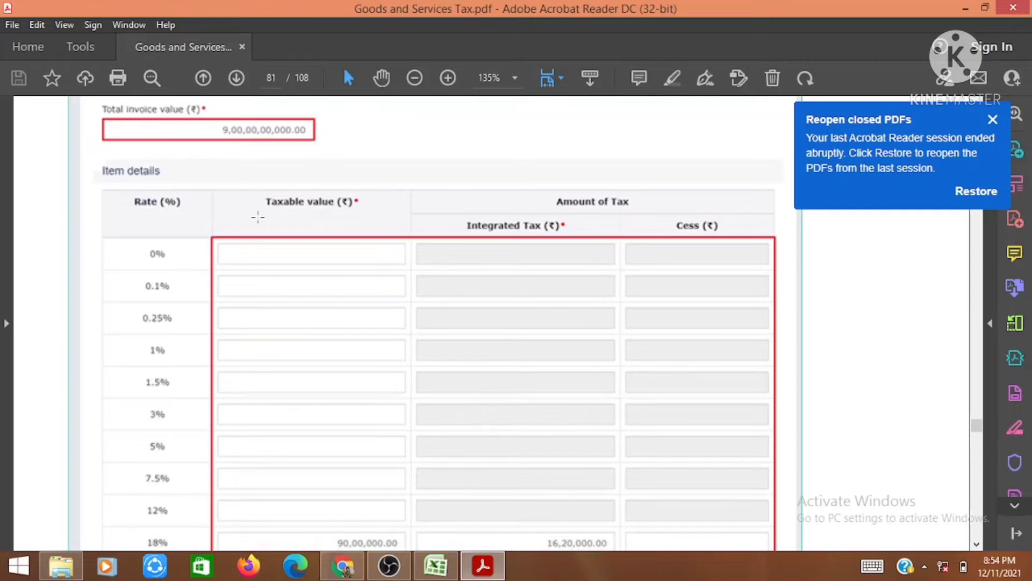
scroll(328, 308, "down", 4)
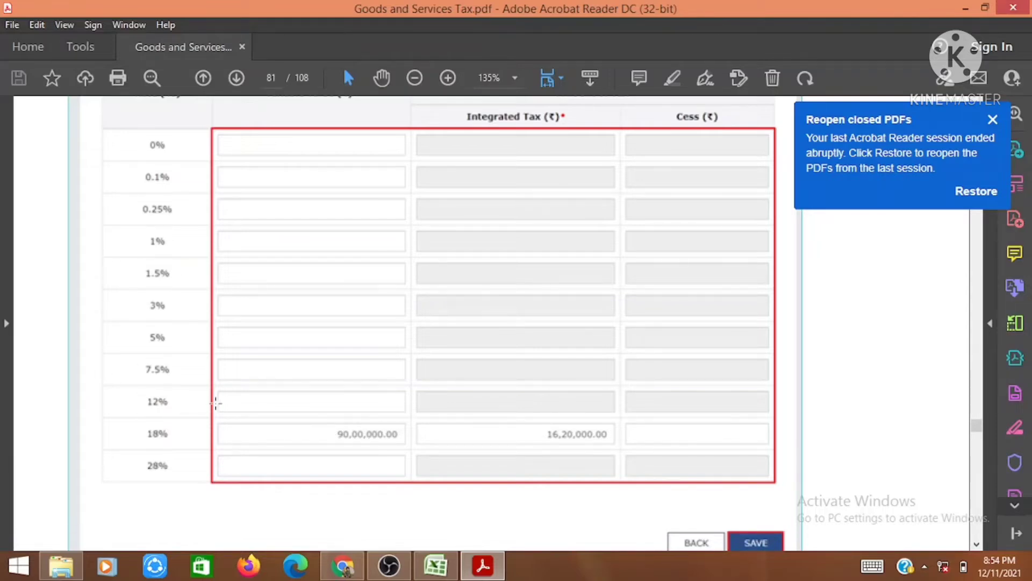
scroll(224, 407, "down", 2)
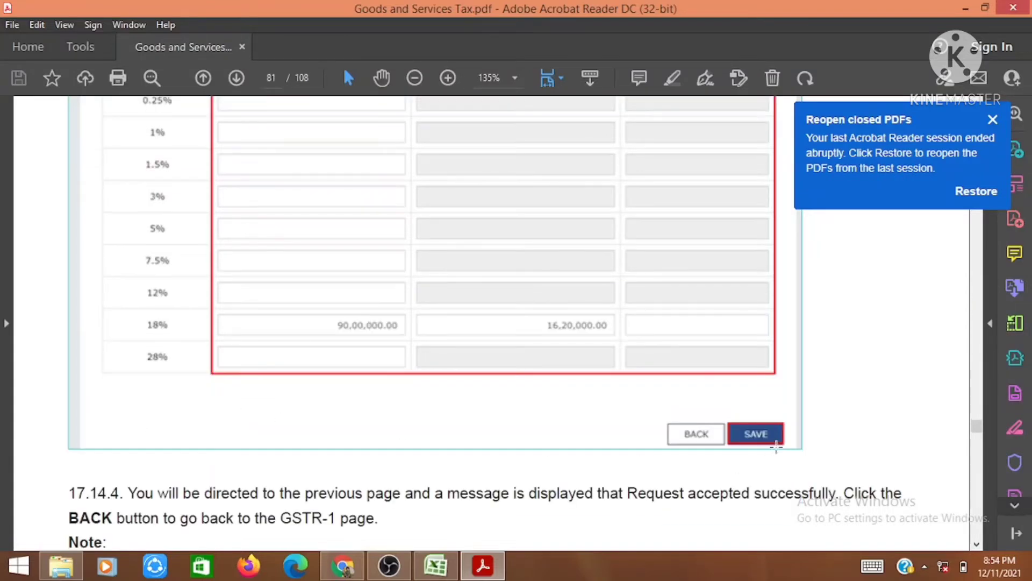
- Read steps 17.14.4 and 17.14.5, examining the processed B2C (Large) record, its edit and delete actions, and the 9A tile
scroll(669, 497, "down", 3)
scroll(667, 500, "down", 10)
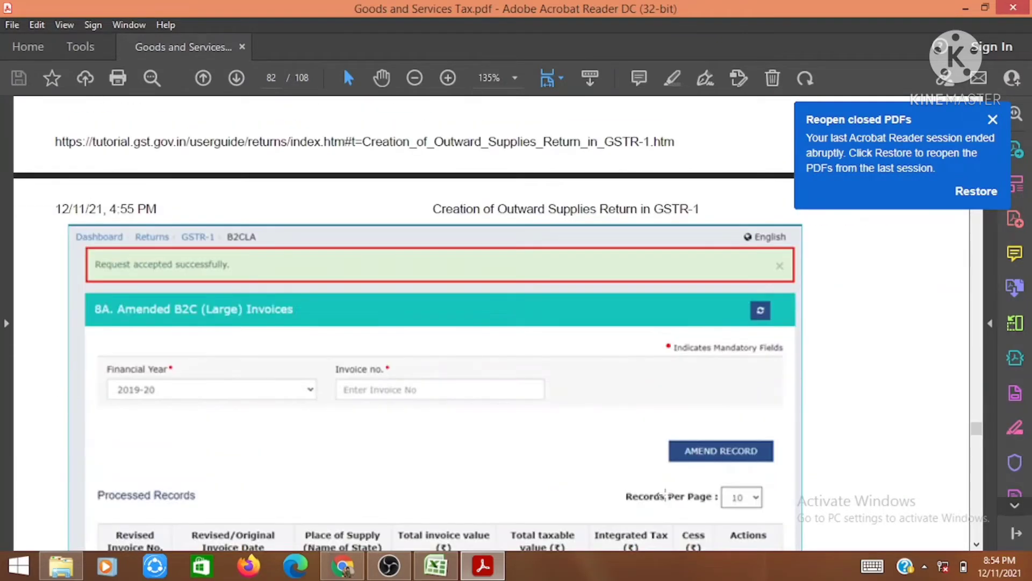
scroll(666, 493, "up", 1)
scroll(666, 494, "down", 4)
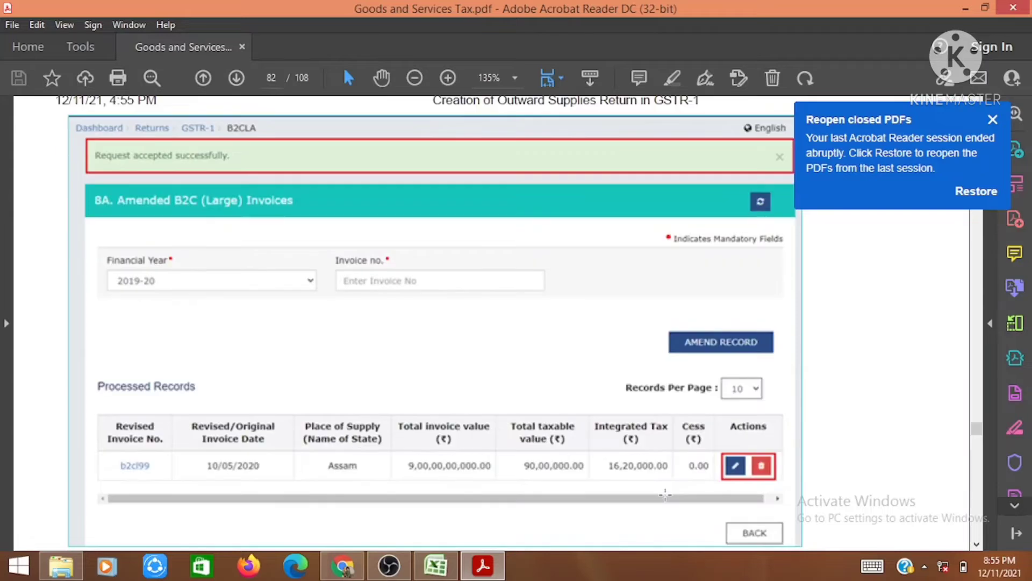
scroll(666, 494, "down", 2)
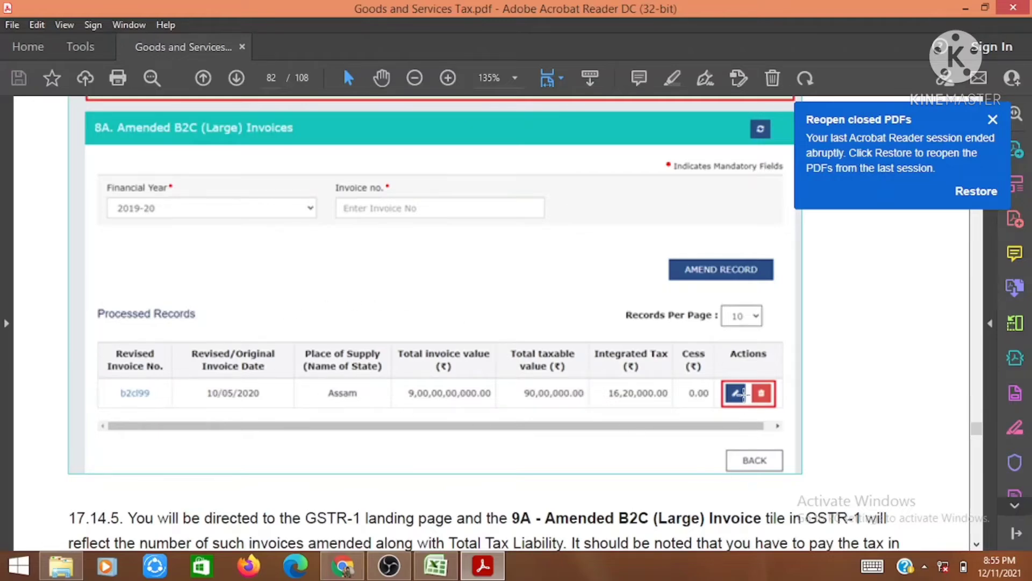
scroll(729, 412, "down", 7)
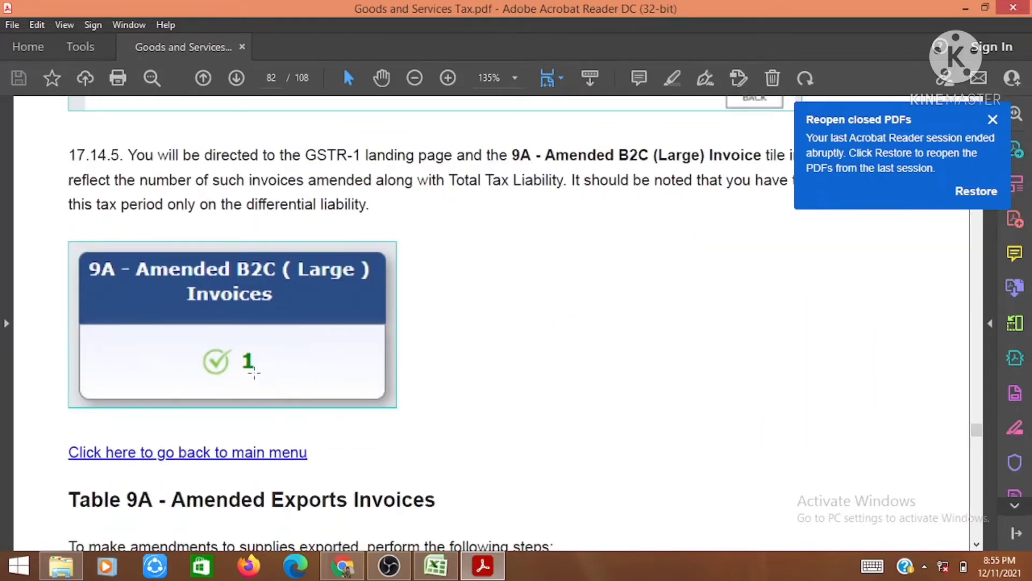
- Examine steps 17.15.1 to 17.15.3 for Table 9A - Amended Exports Invoices, including the example export details form and its tax rate table
scroll(253, 371, "down", 4)
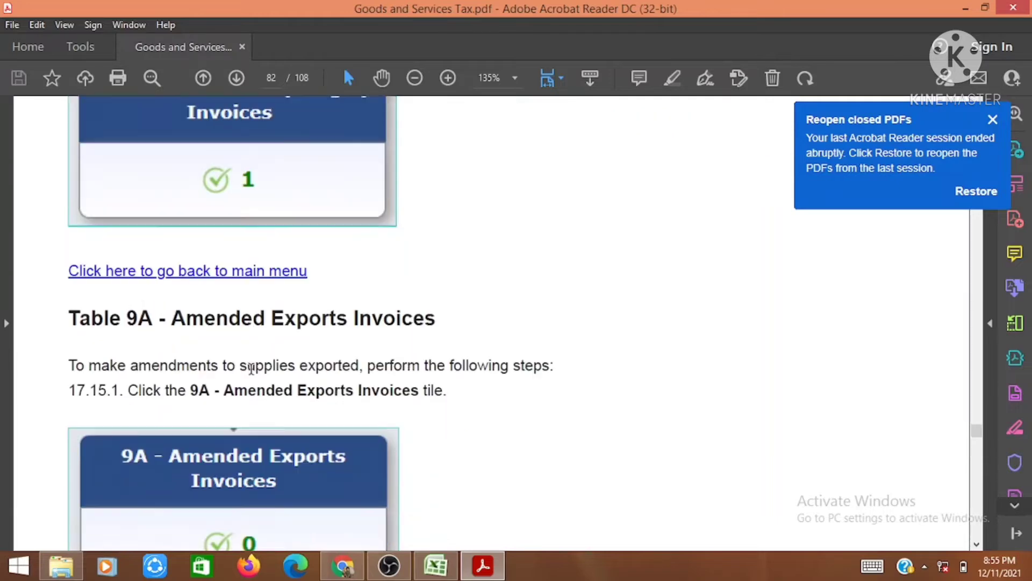
scroll(251, 369, "down", 3)
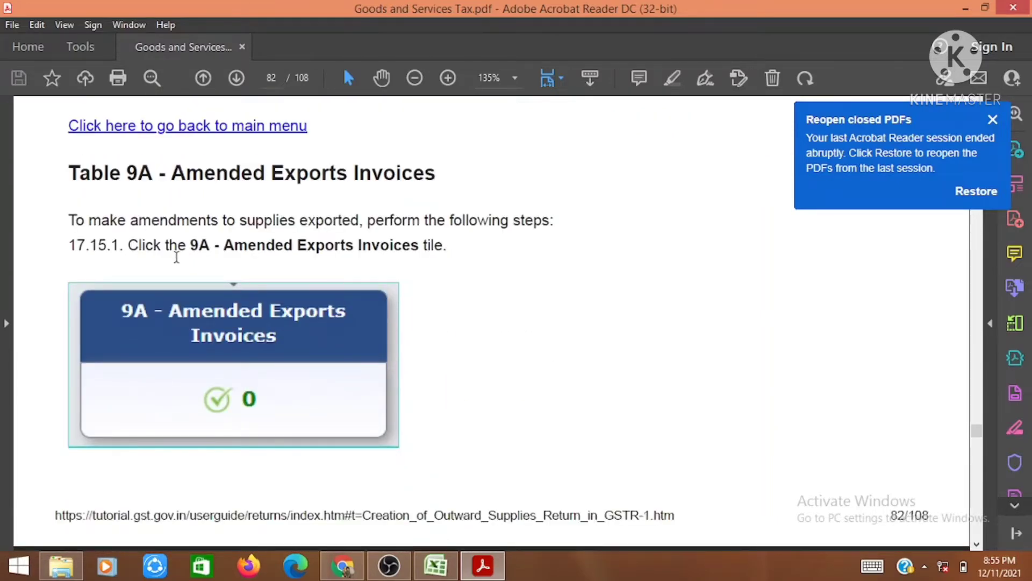
scroll(251, 365, "down", 1)
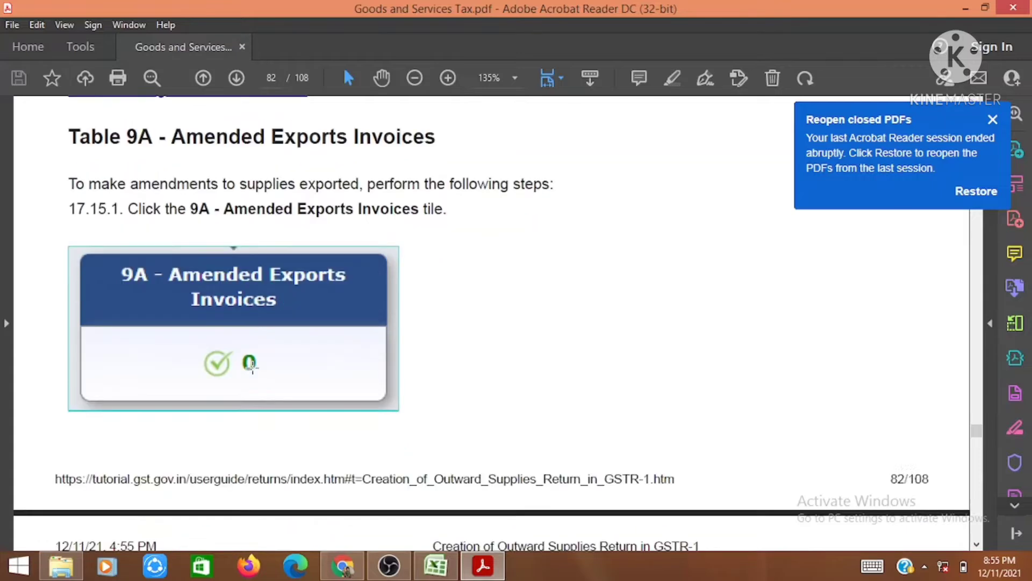
scroll(252, 364, "down", 7)
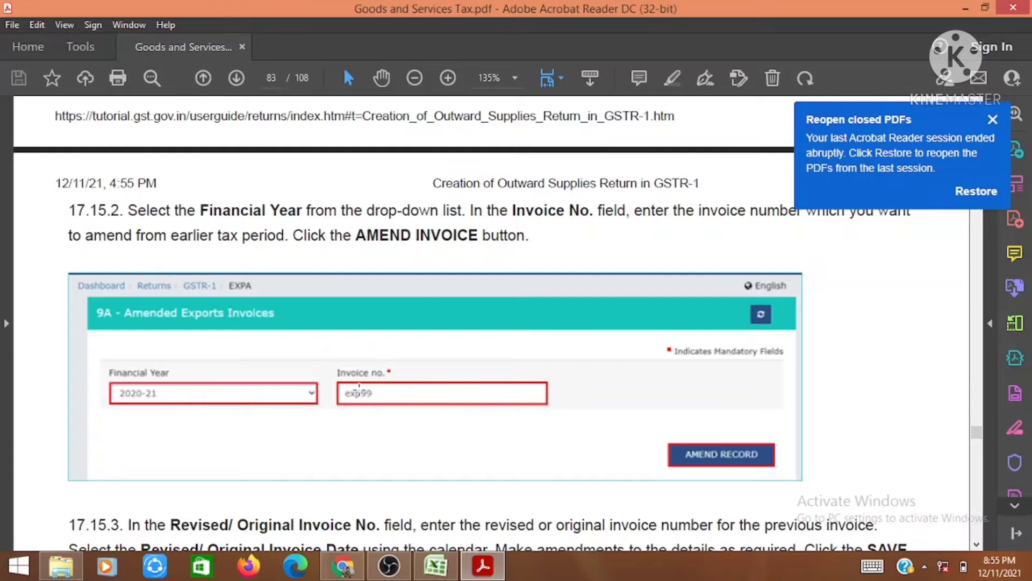
scroll(387, 398, "down", 3)
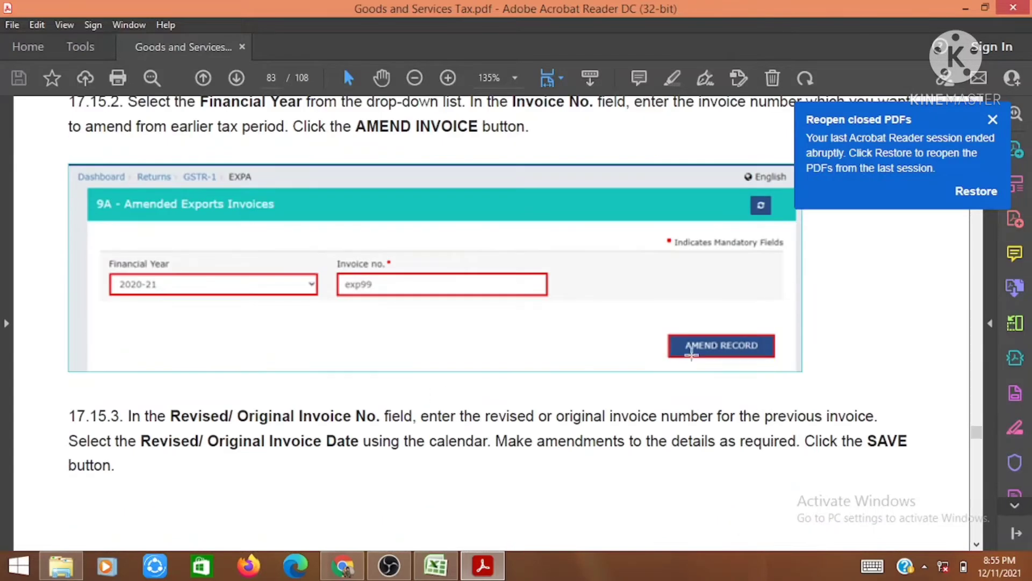
scroll(692, 350, "down", 10)
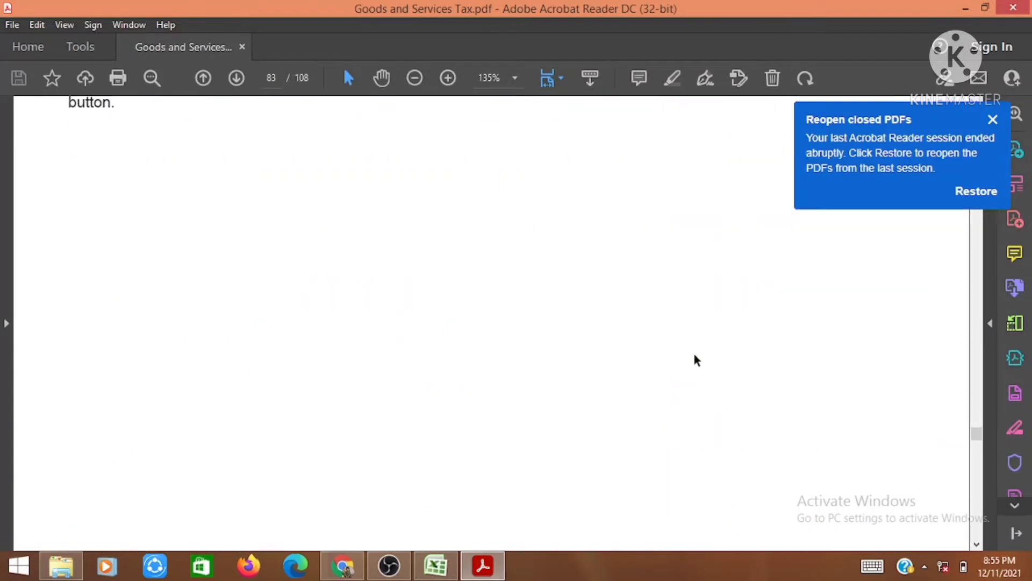
scroll(694, 357, "down", 12)
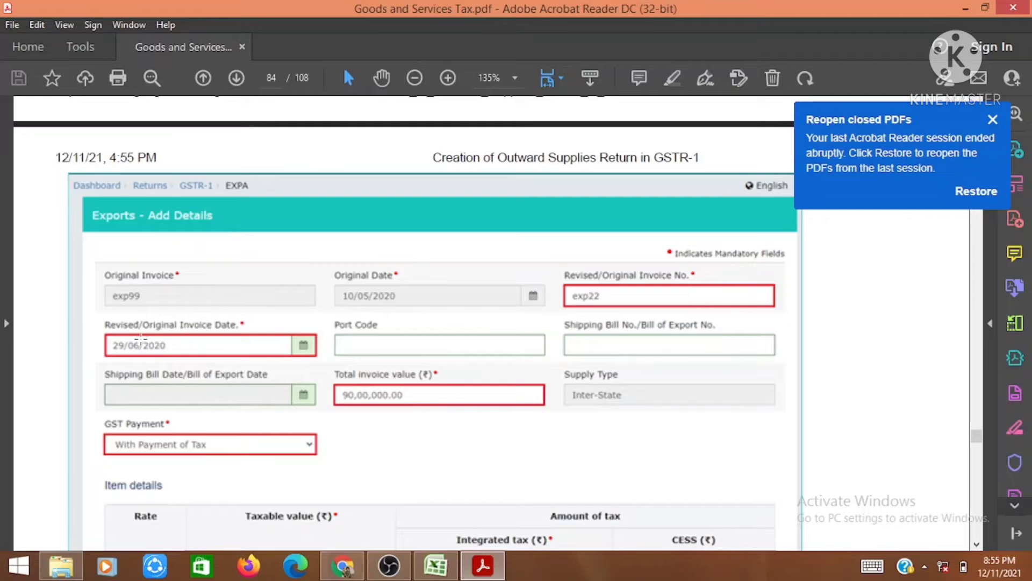
scroll(610, 378, "down", 1)
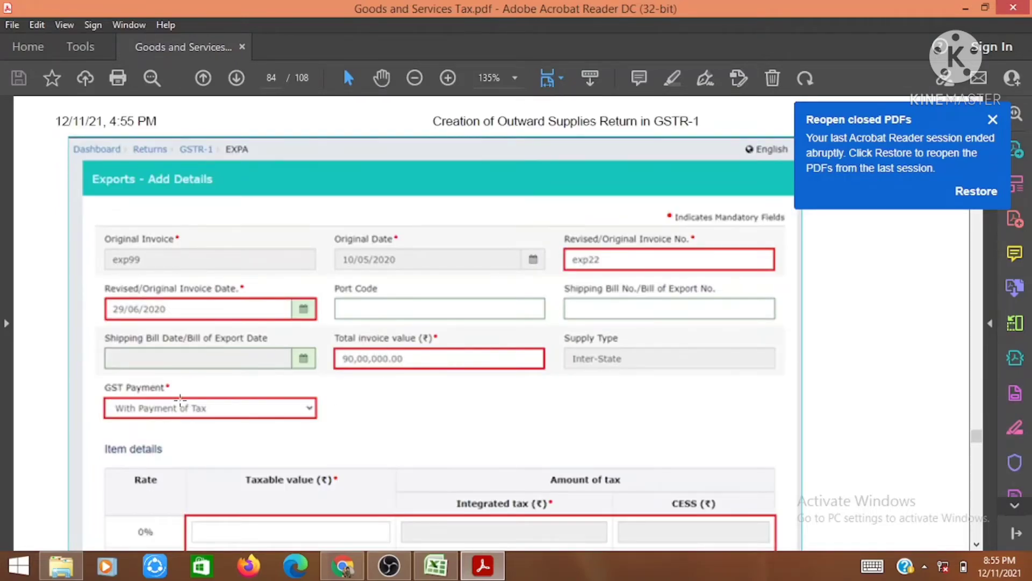
scroll(225, 407, "down", 1)
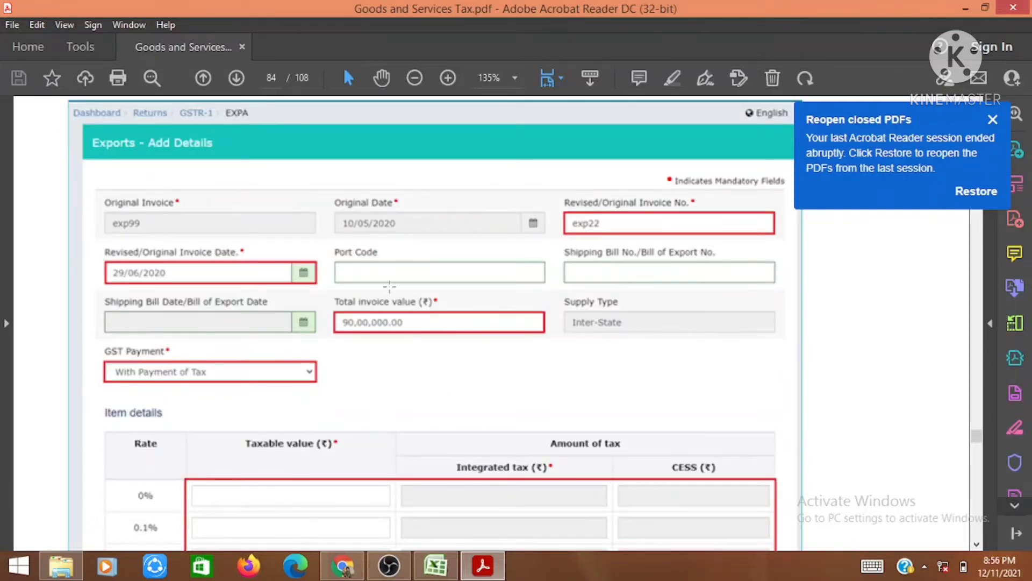
scroll(395, 345, "down", 10)
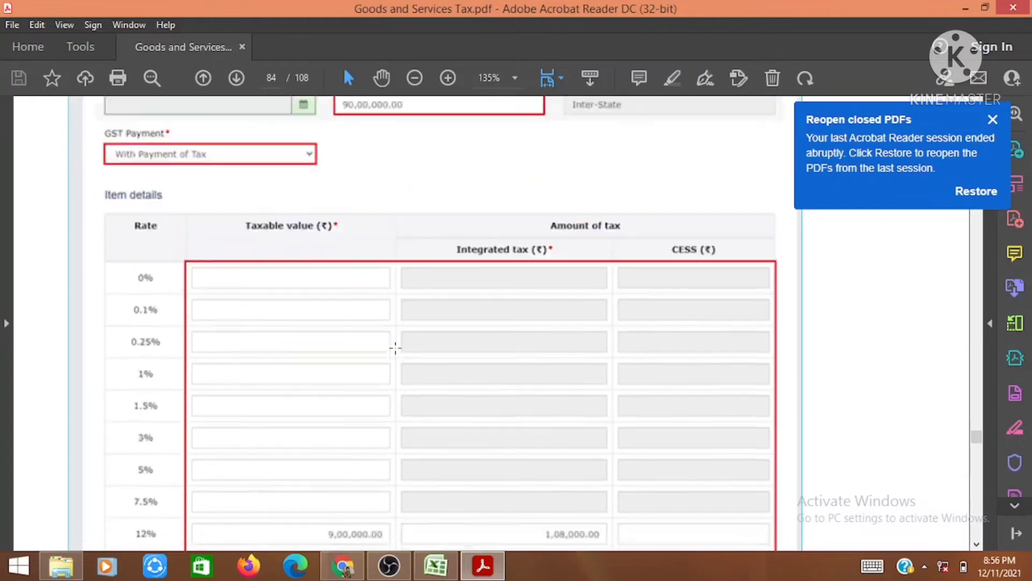
scroll(311, 253, "up", 2)
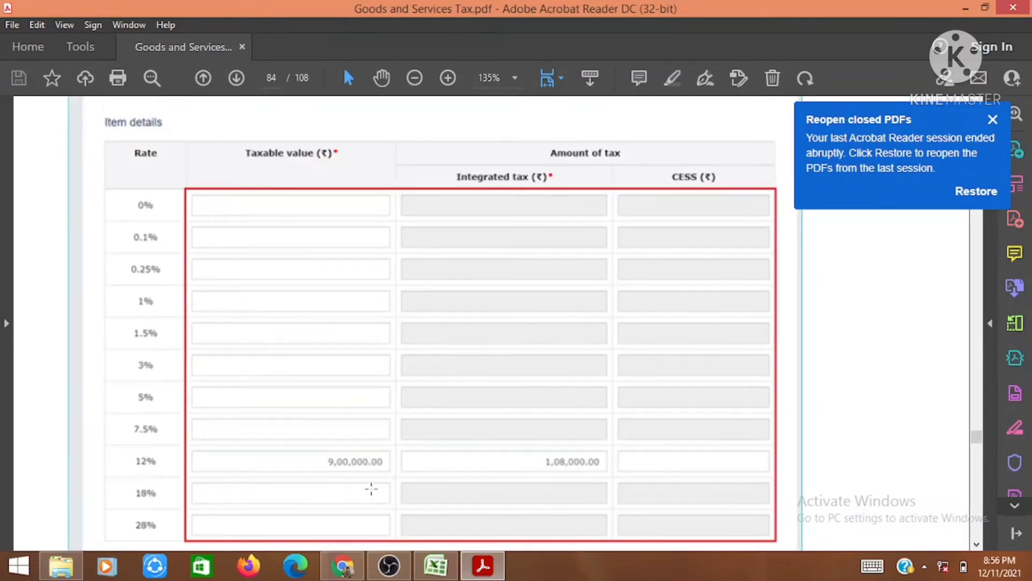
- Read steps 17.15.4 and 17.15.5, examining the processed exports record, its actions, and the 9A - Amended Exports Invoices tile
scroll(199, 534, "down", 9)
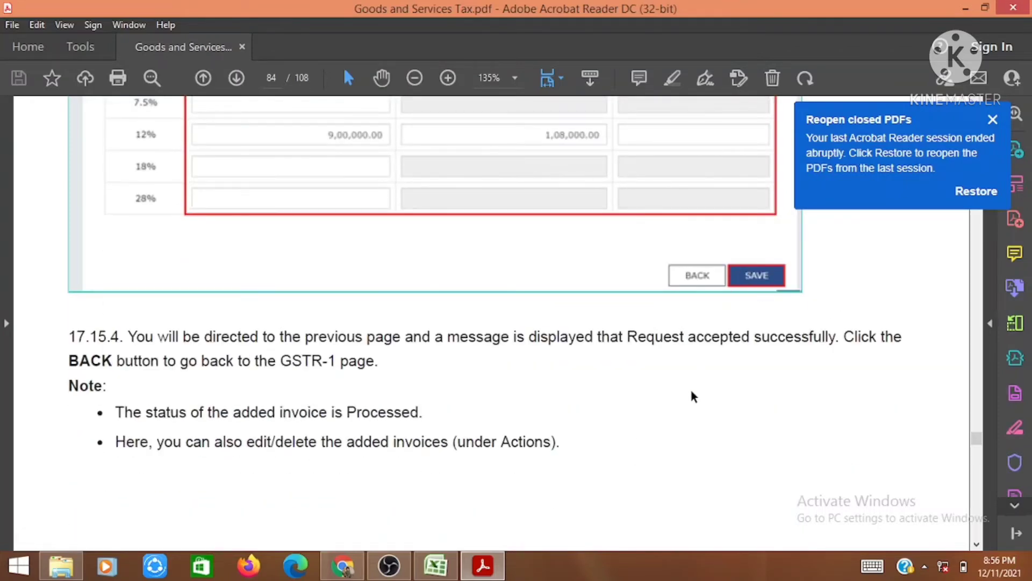
scroll(691, 391, "down", 12)
scroll(691, 391, "down", 7)
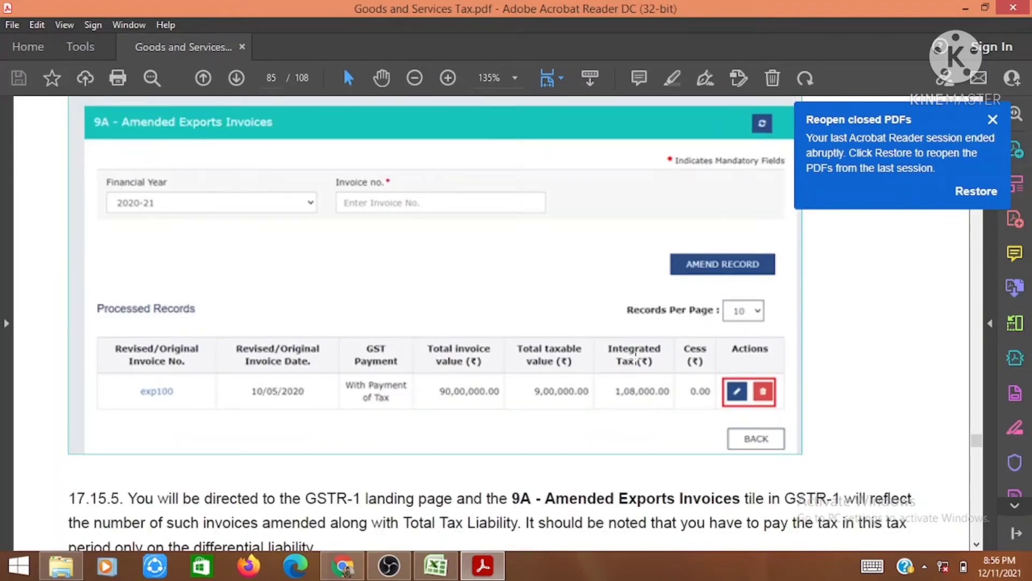
scroll(635, 356, "down", 9)
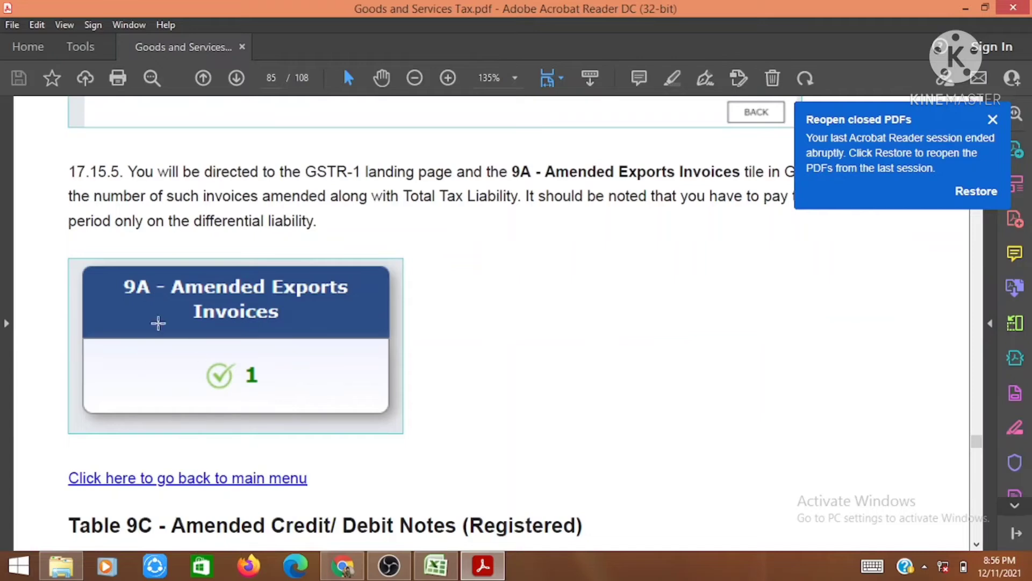
- Skim steps 17.16.1 to 17.16.4 for Table 9C - Amended Credit/Debit Notes (Registered), including the example note details form
scroll(295, 371, "down", 5)
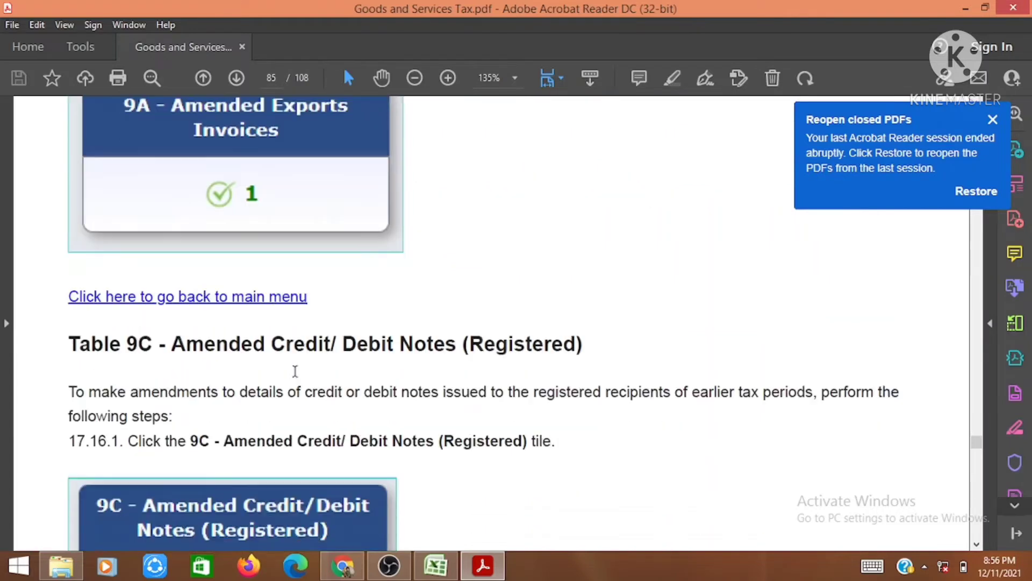
scroll(294, 371, "down", 3)
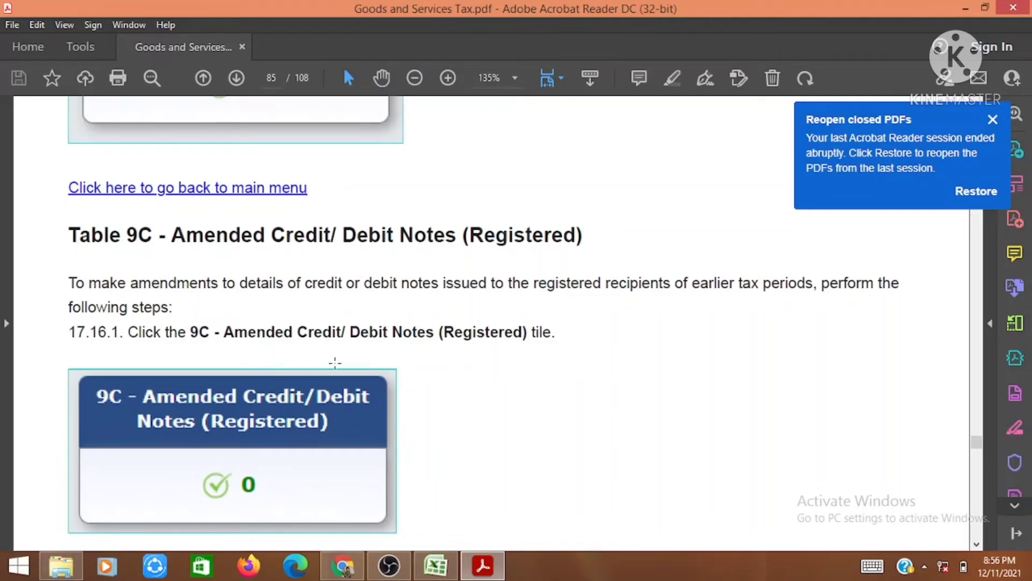
scroll(372, 363, "down", 15)
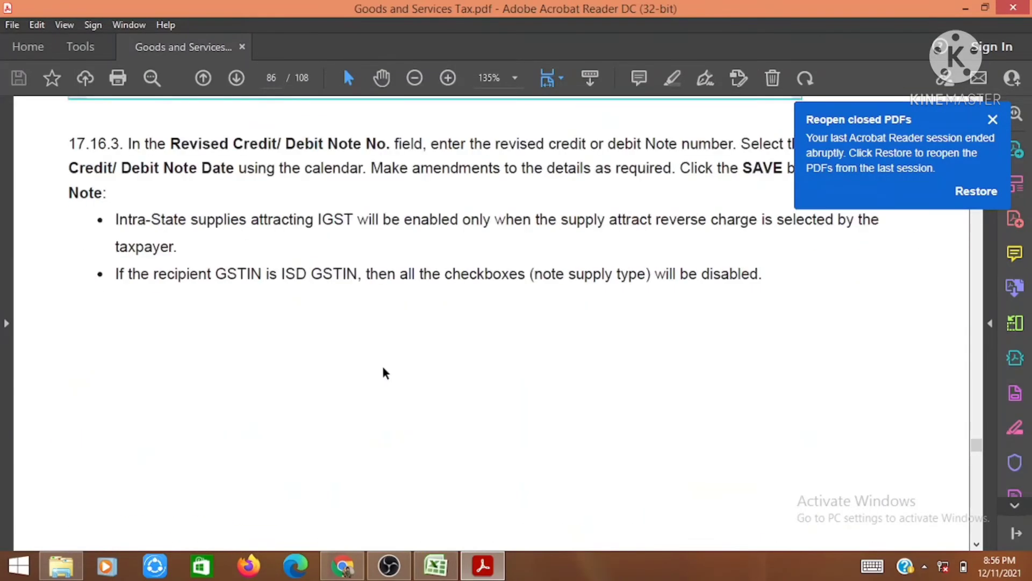
scroll(387, 368, "down", 4)
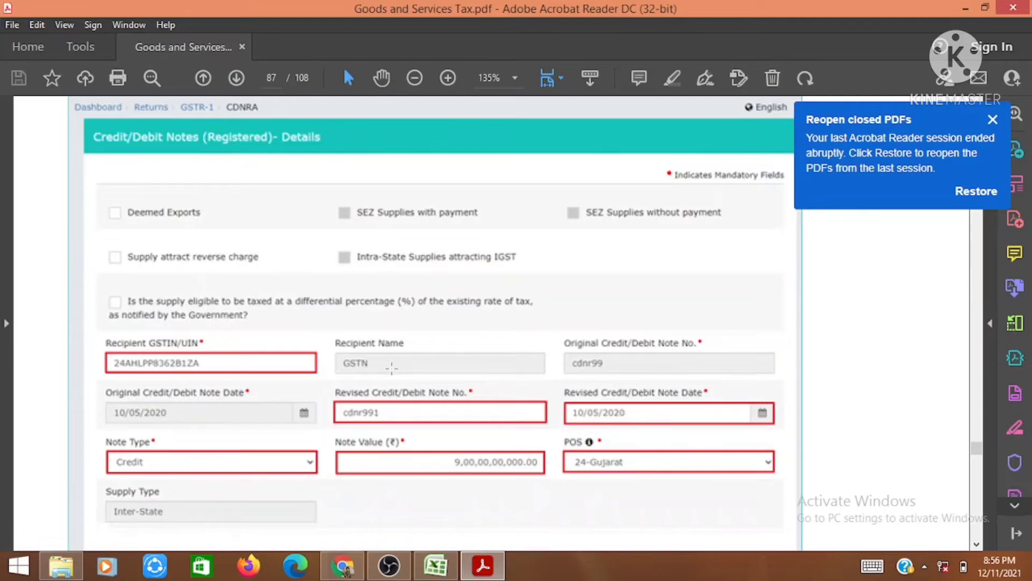
scroll(391, 367, "down", 12)
scroll(392, 369, "down", 15)
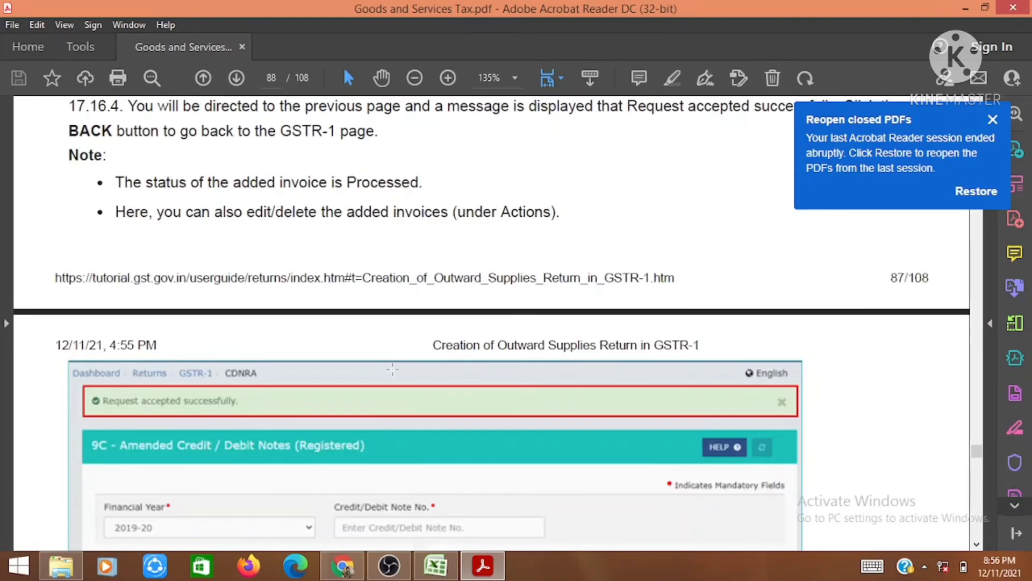
- Read steps 17.17.1 to 17.17.4 for Table 9C - Amended Credit/Debit Notes (Unregistered), including the example note details form
scroll(393, 369, "down", 9)
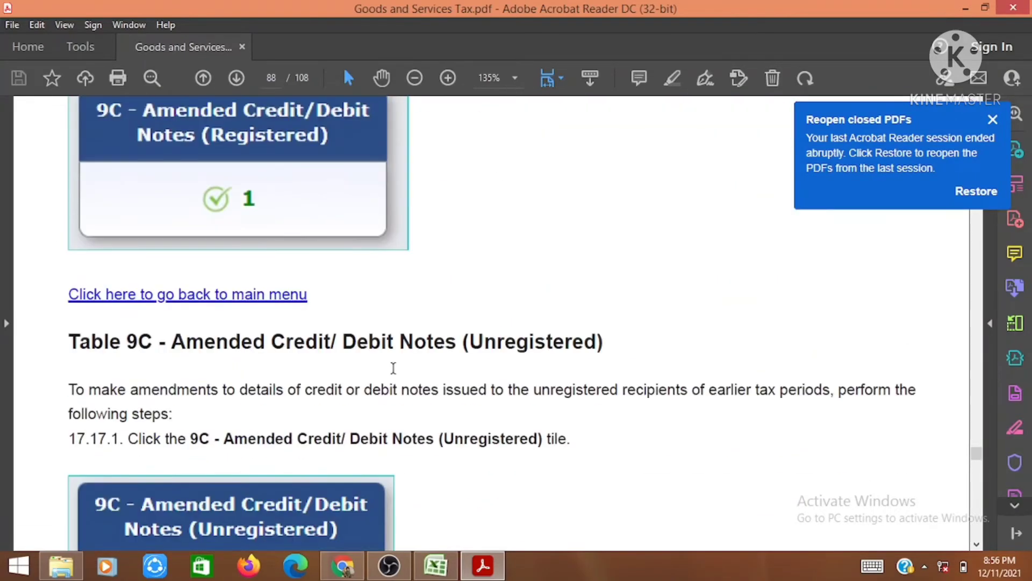
scroll(402, 371, "down", 6)
scroll(405, 371, "down", 4)
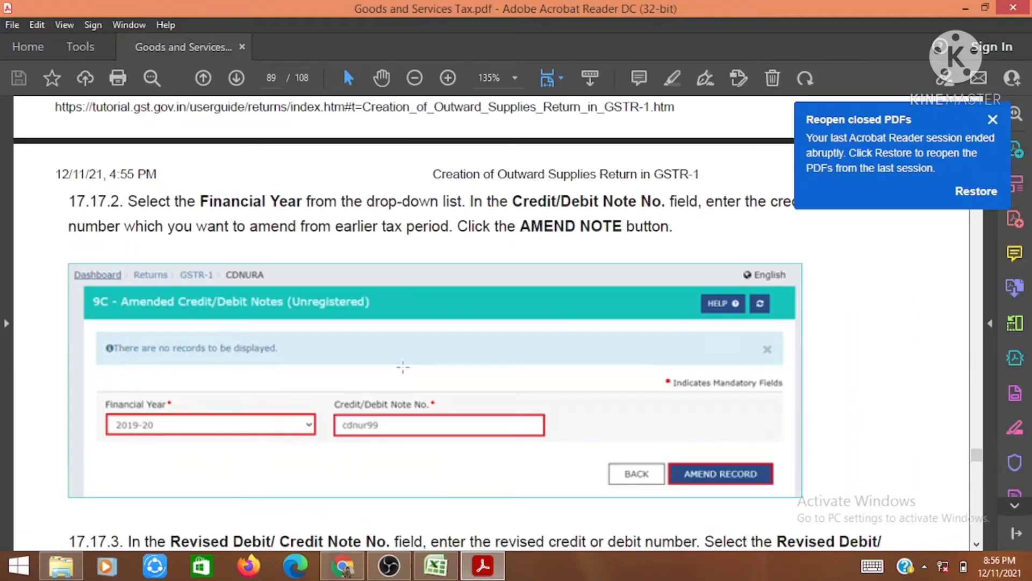
scroll(468, 384, "down", 6)
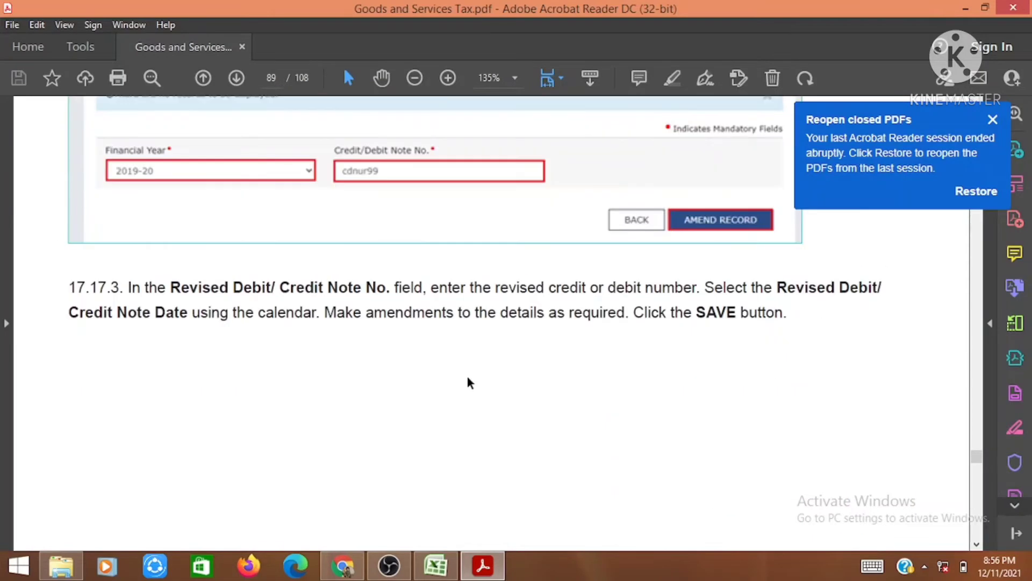
scroll(468, 384, "down", 5)
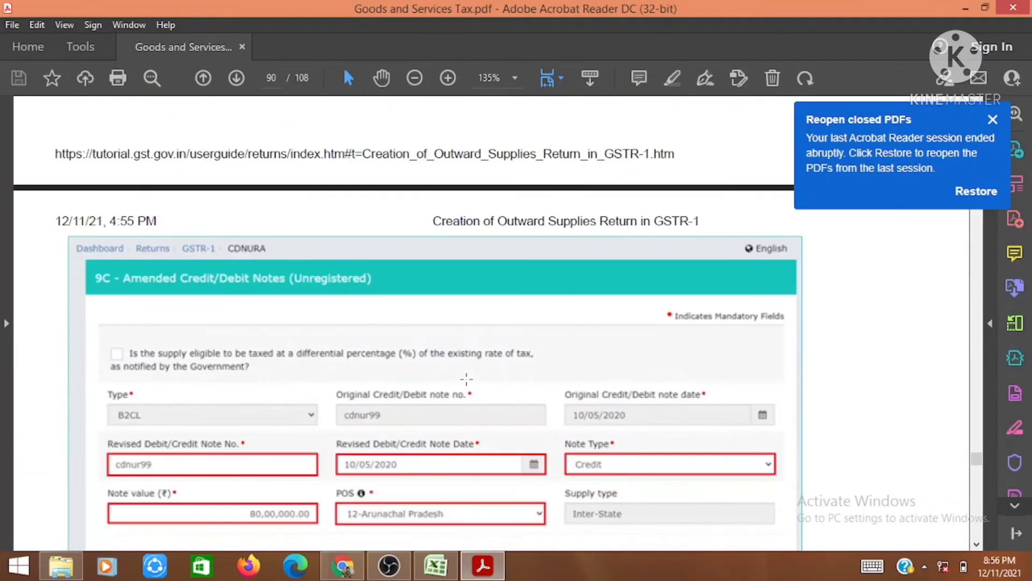
scroll(466, 379, "down", 15)
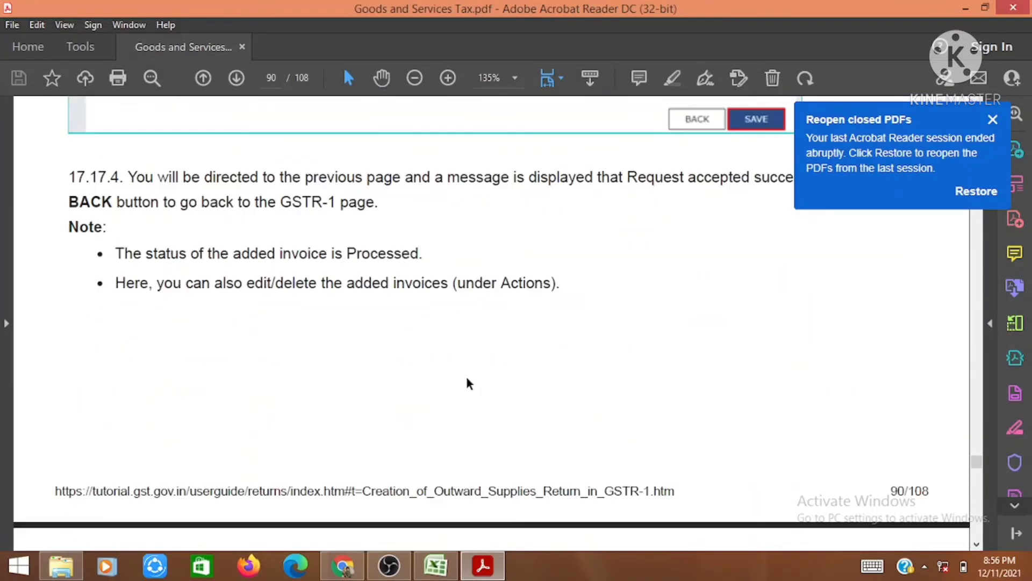
scroll(466, 376, "down", 4)
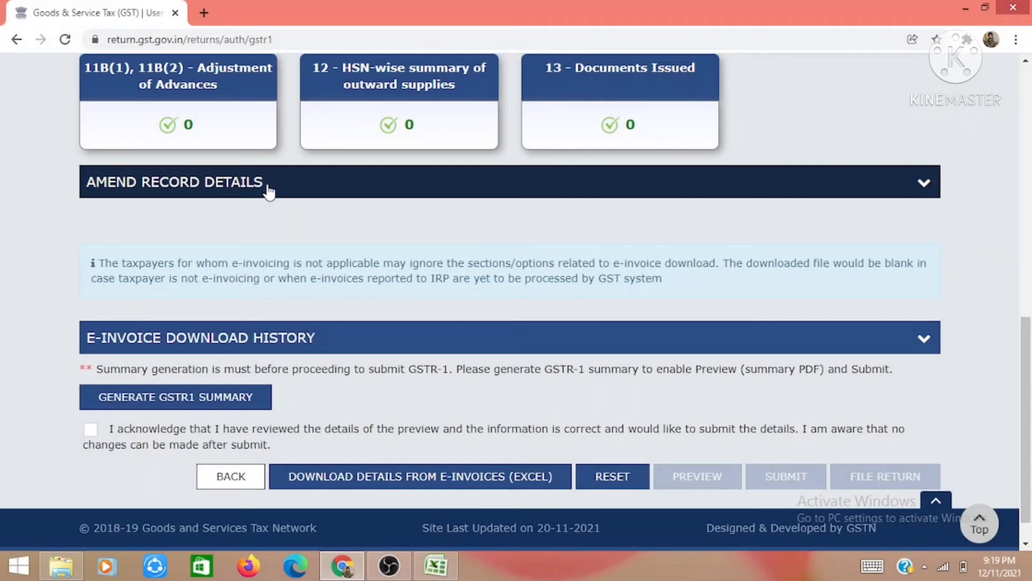
- On the GST portal, expand the amend record details, open 10 - Amended B2C(Others) and set the month to September
left_click(269, 189)
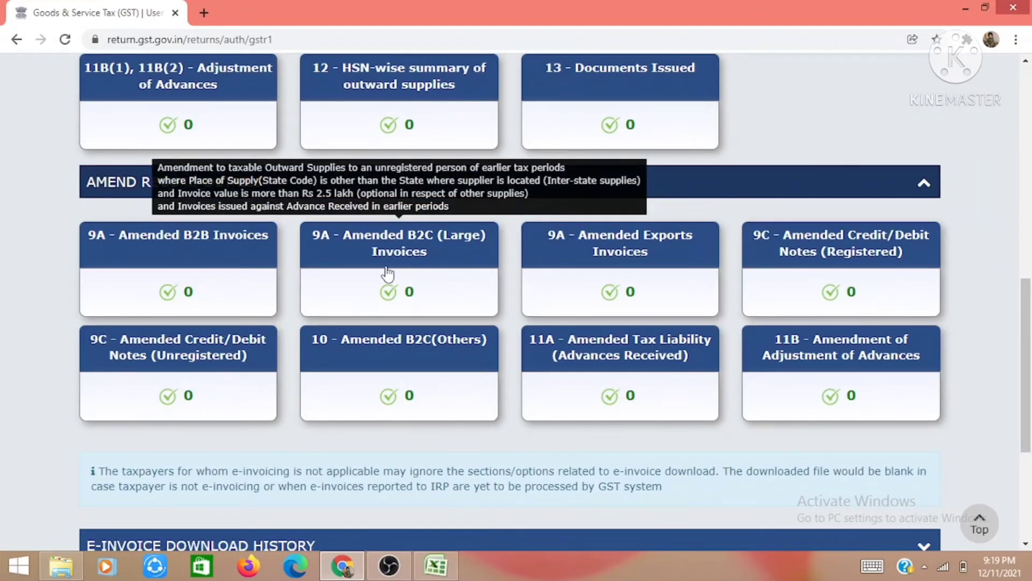
left_click(433, 359)
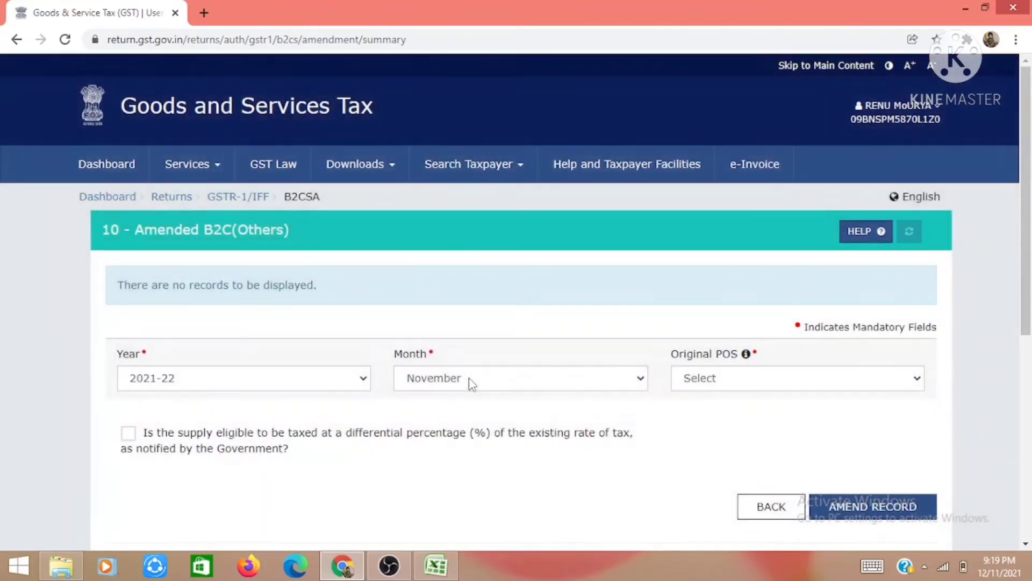
left_click(470, 380)
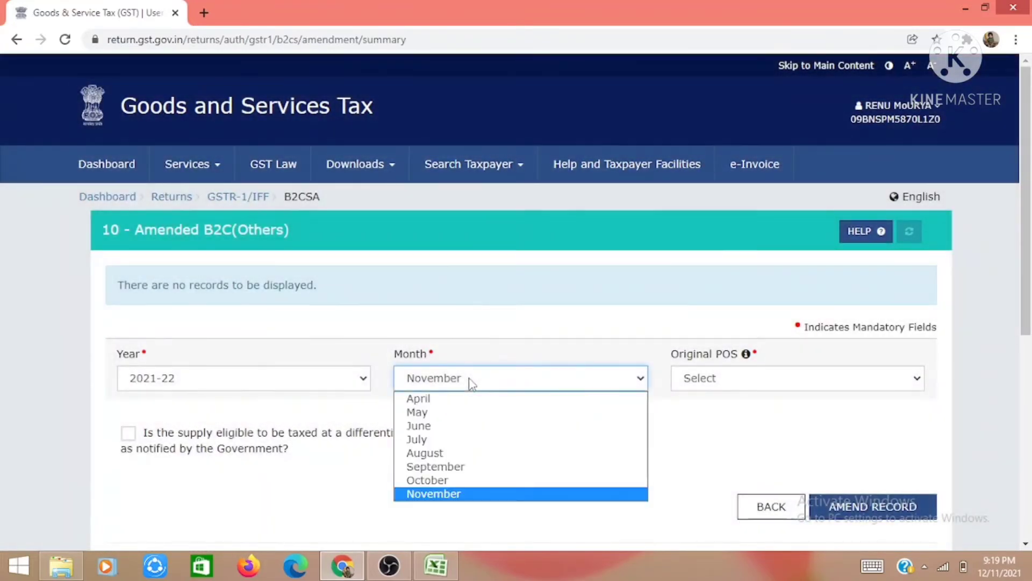
left_click(460, 467)
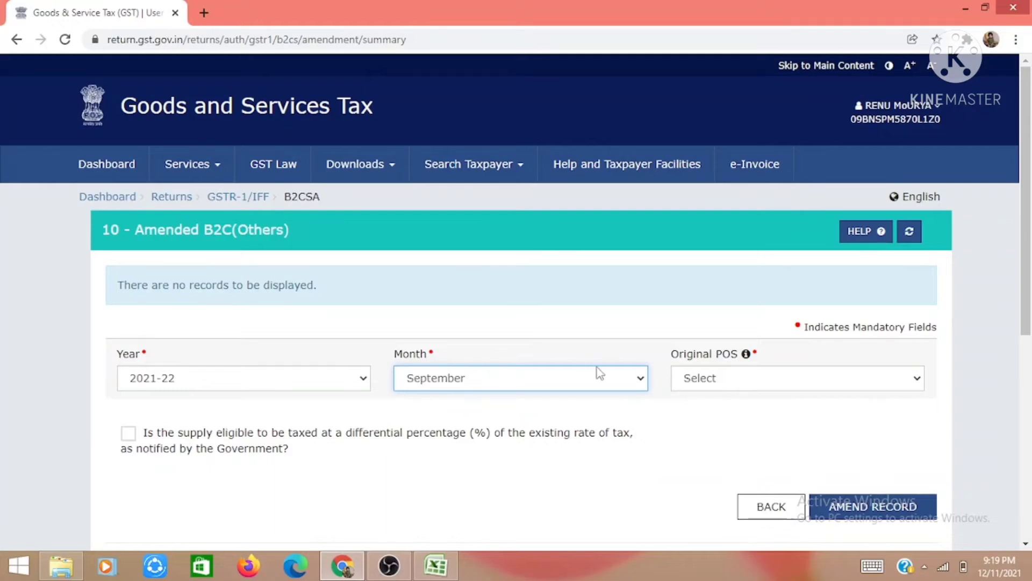
- Set the original POS to 09-Uttar Pradesh and open the matching record for amendment
left_click(720, 379)
scroll(737, 303, "down", 5)
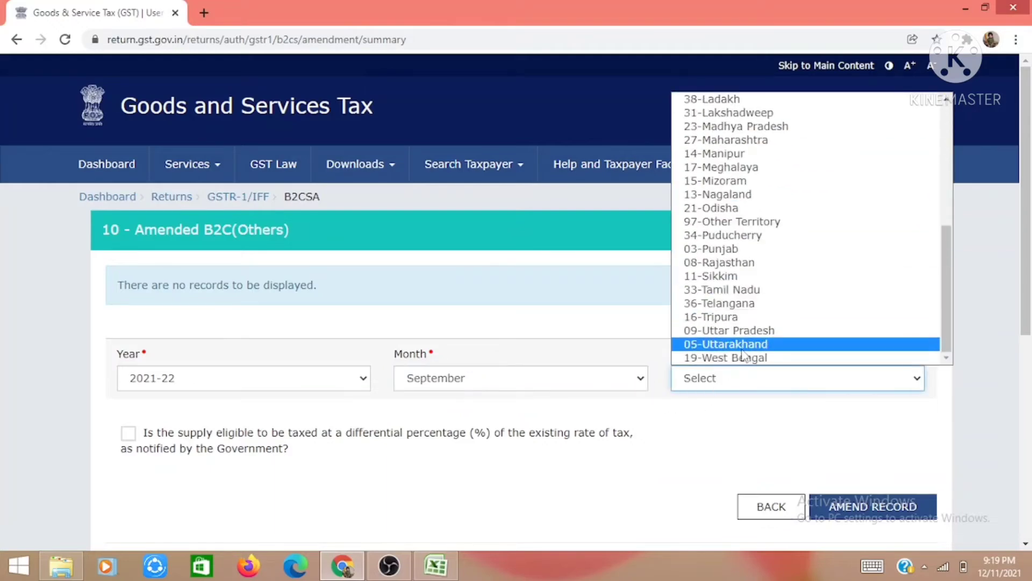
left_click(740, 330)
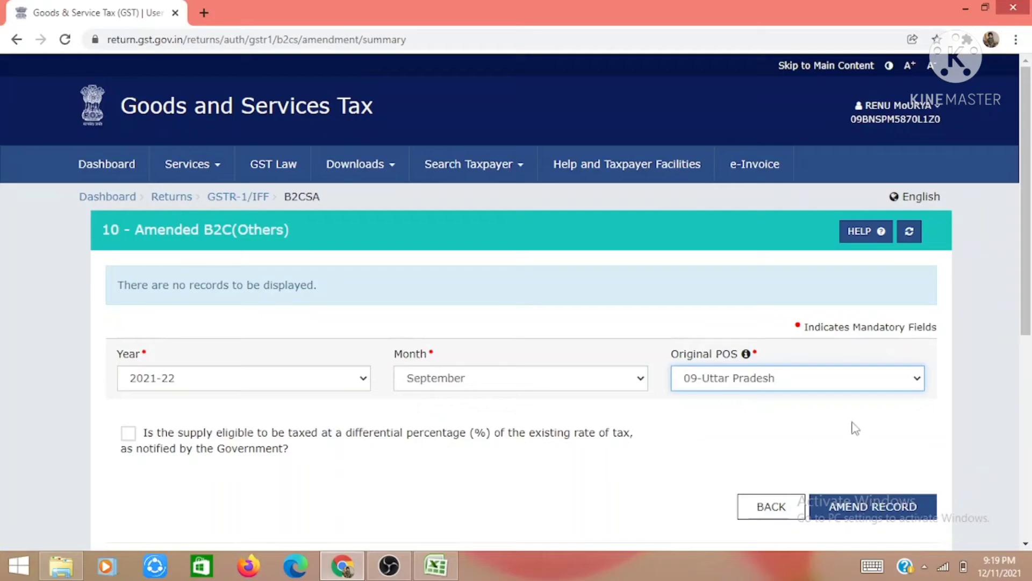
left_click(837, 508)
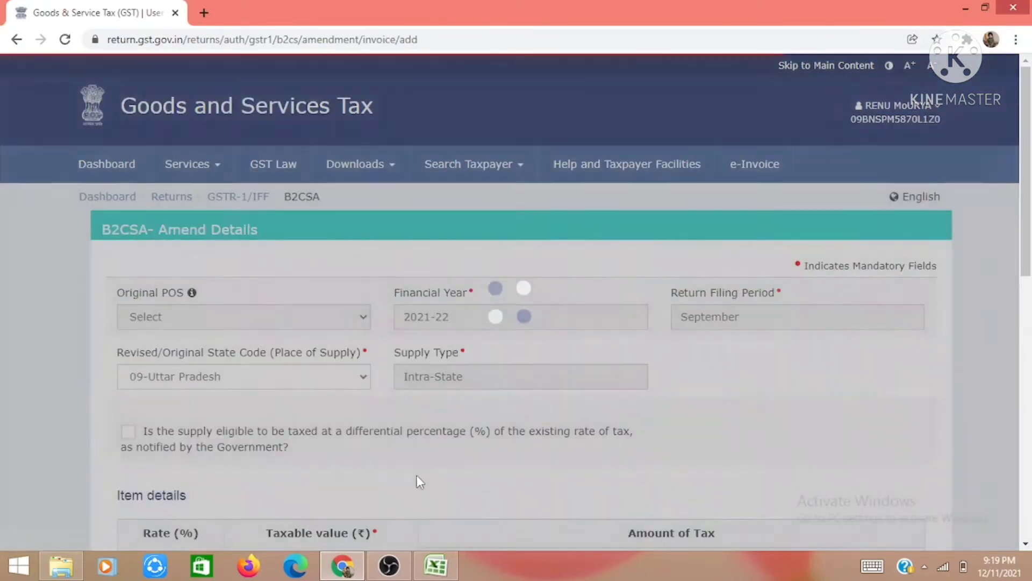
- Examine the B2CSA amend details form, including the place of supply, differential percentage option and taxable values by rate
scroll(417, 475, "down", 10)
scroll(417, 480, "up", 10)
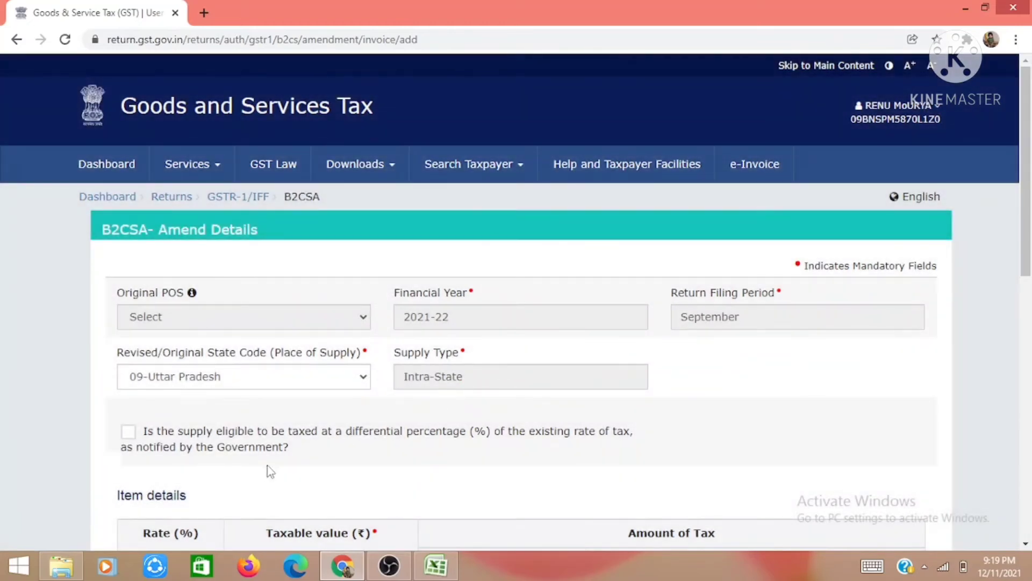
scroll(274, 457, "down", 5)
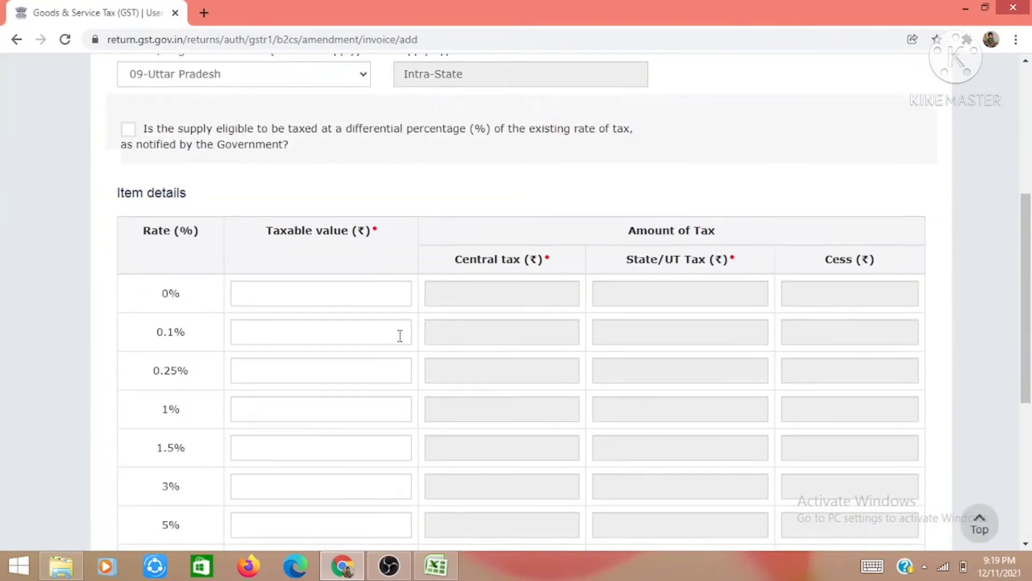
scroll(404, 356, "up", 4)
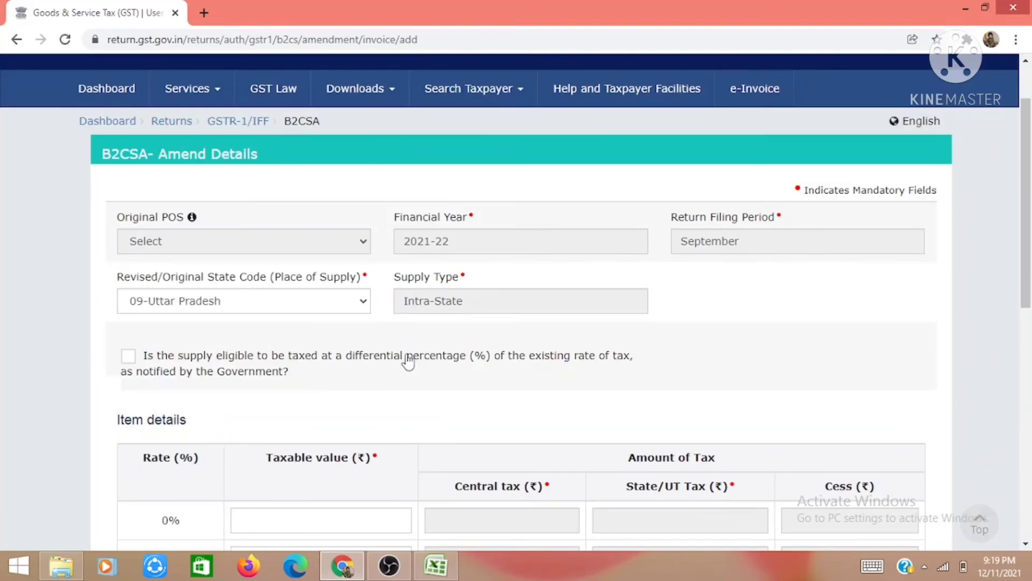
scroll(406, 359, "down", 6)
scroll(362, 313, "down", 5)
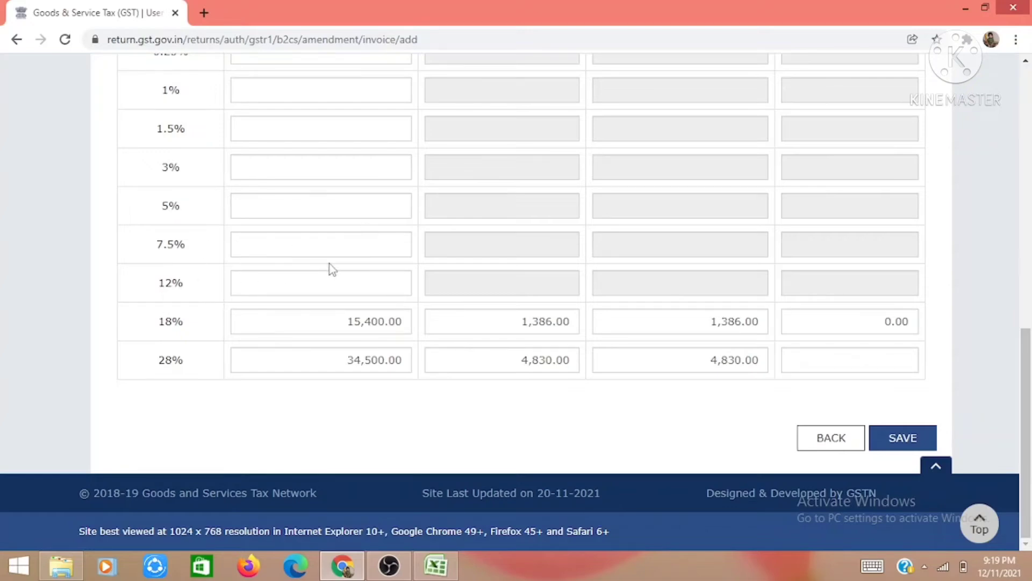
scroll(346, 283, "up", 10)
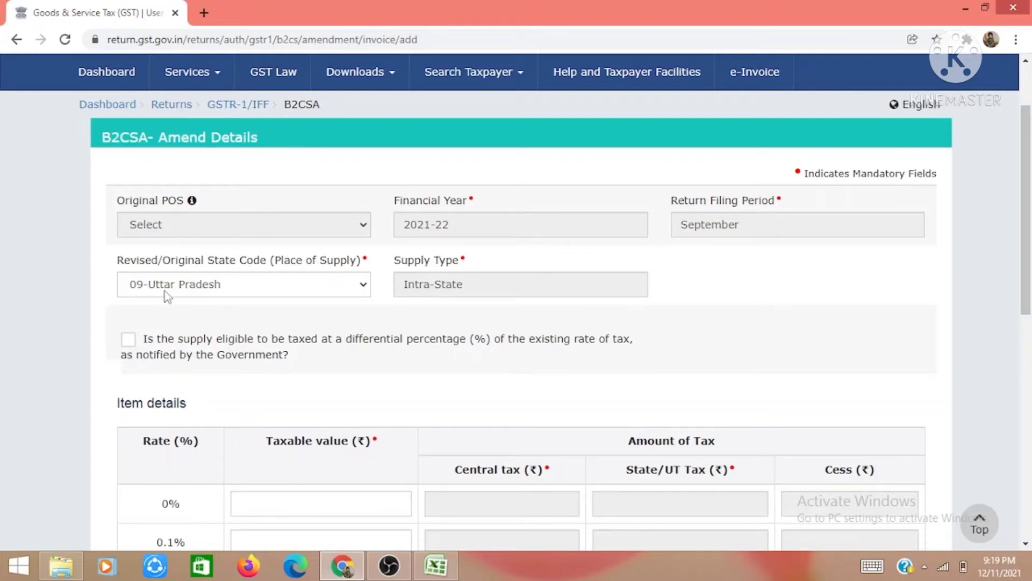
- Check the available revised state codes and the item tax amounts, and return to the Amended B2C(Others) summary without saving
left_click(218, 288)
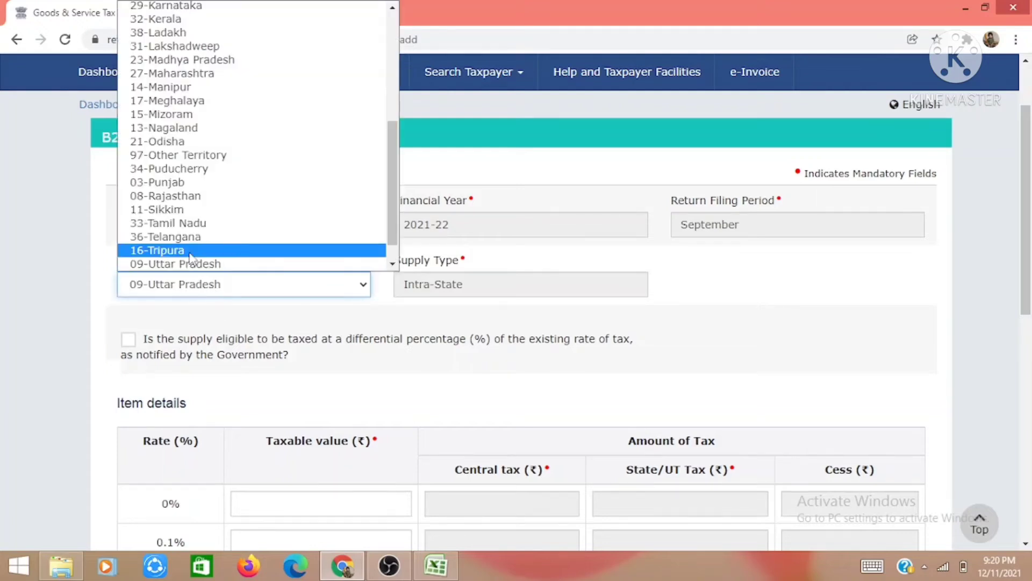
left_click(234, 311)
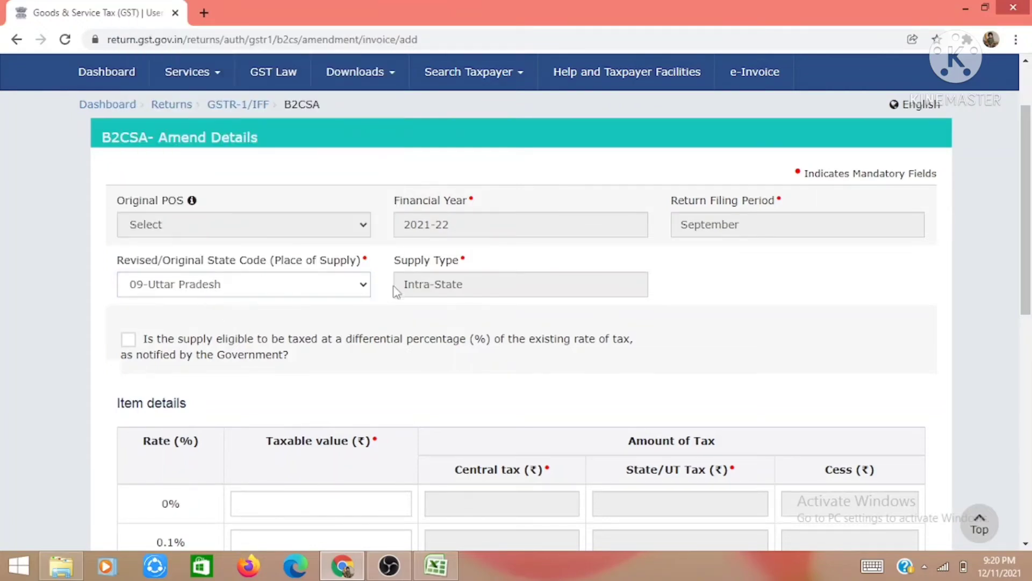
scroll(620, 363, "down", 1)
scroll(621, 357, "down", 10)
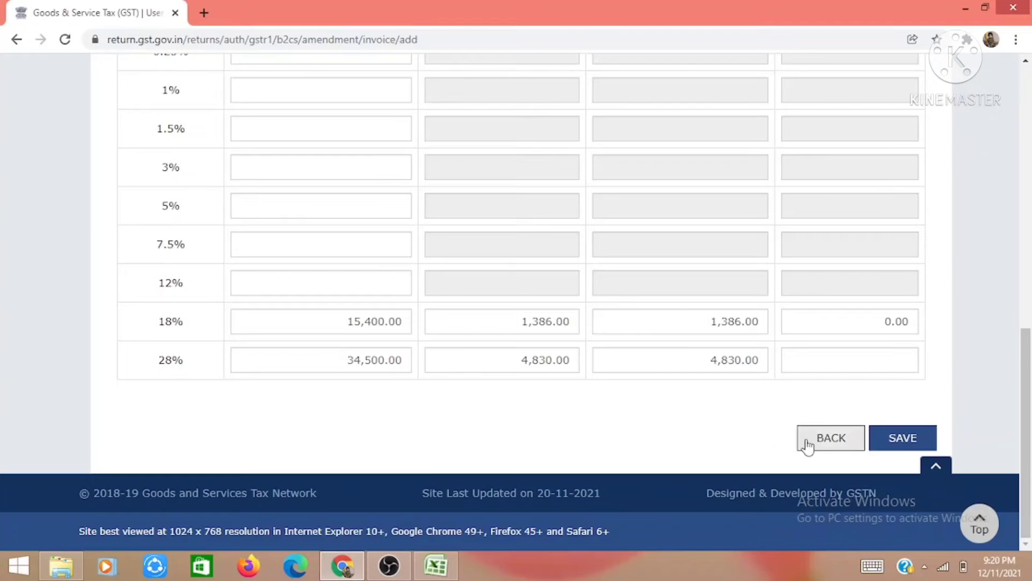
left_click(823, 444)
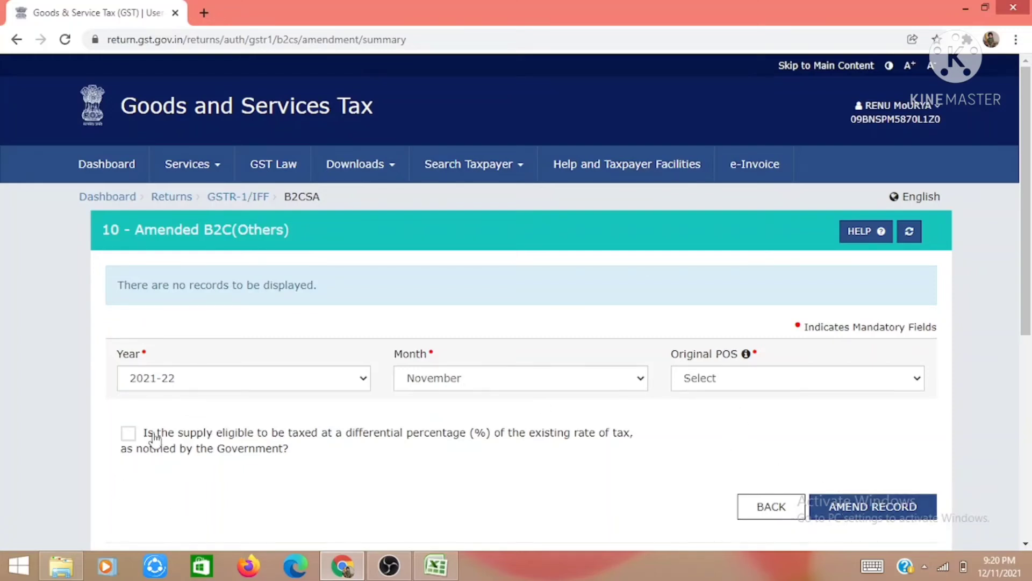
- Try to amend the November 2021-22 record in Amended B2C(Others) with 09-Uttar Pradesh as the original POS
left_click(838, 517)
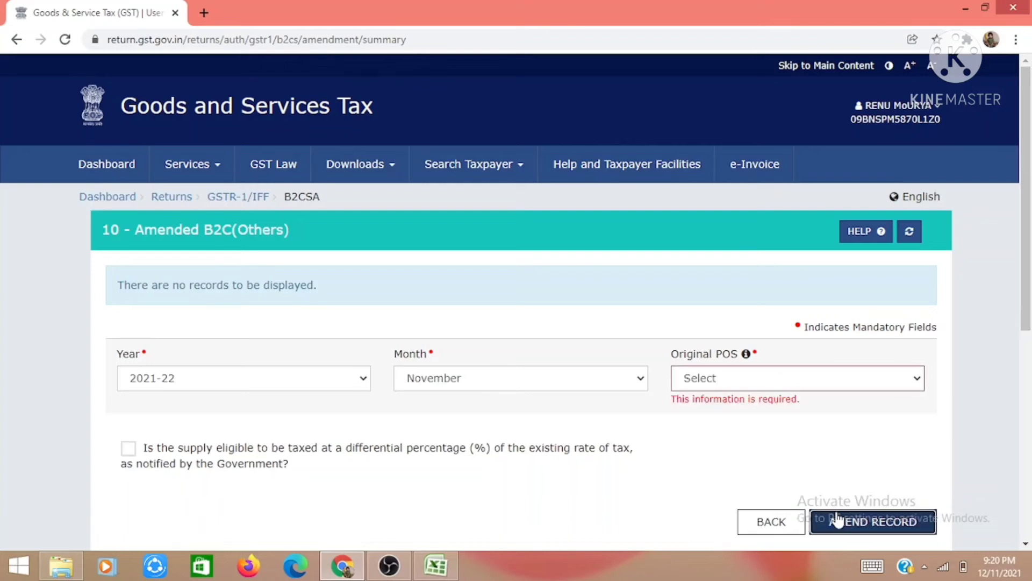
left_click(729, 383)
scroll(721, 347, "down", 3)
scroll(721, 347, "down", 2)
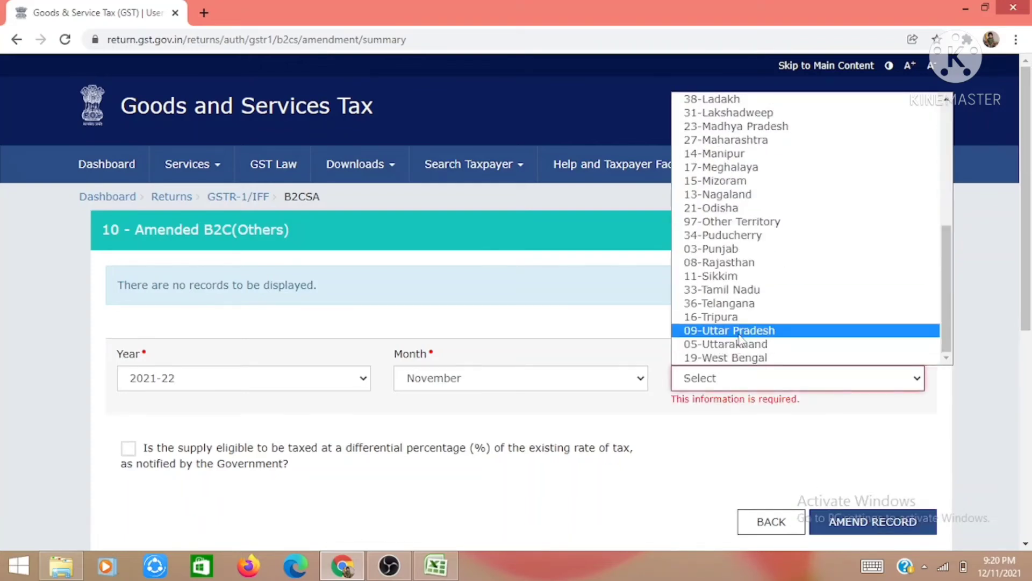
left_click(725, 328)
left_click(871, 506)
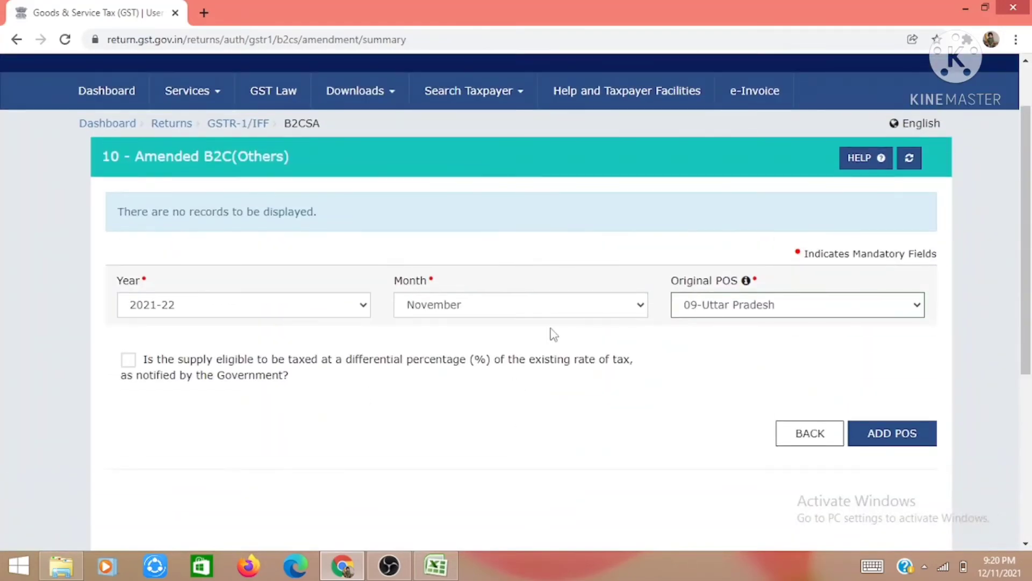
- Add the POS for November 2021-22 with 09-Uttar Pradesh, opening its amend details form
scroll(602, 337, "down", 4)
scroll(602, 337, "down", 1)
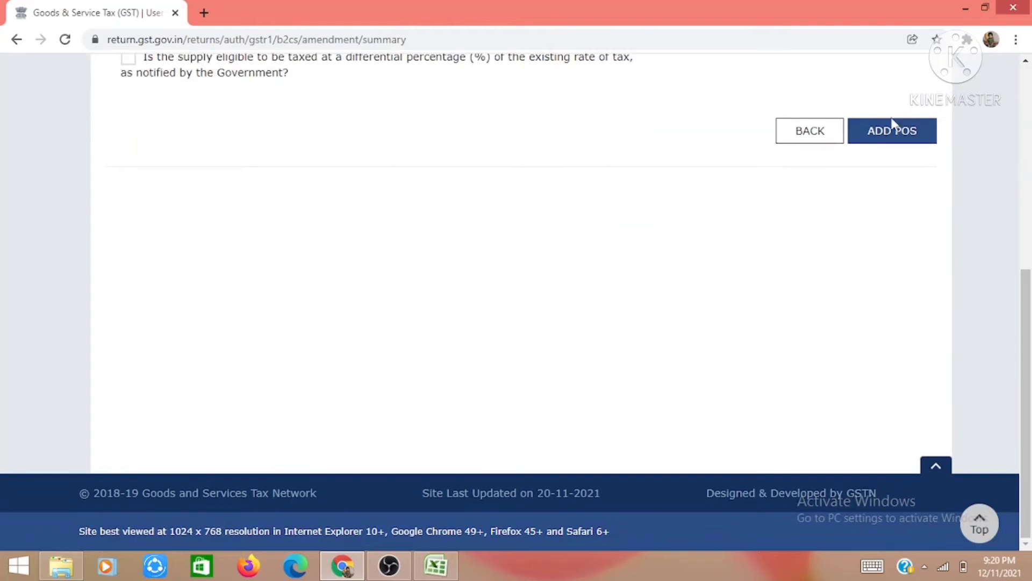
left_click(885, 141)
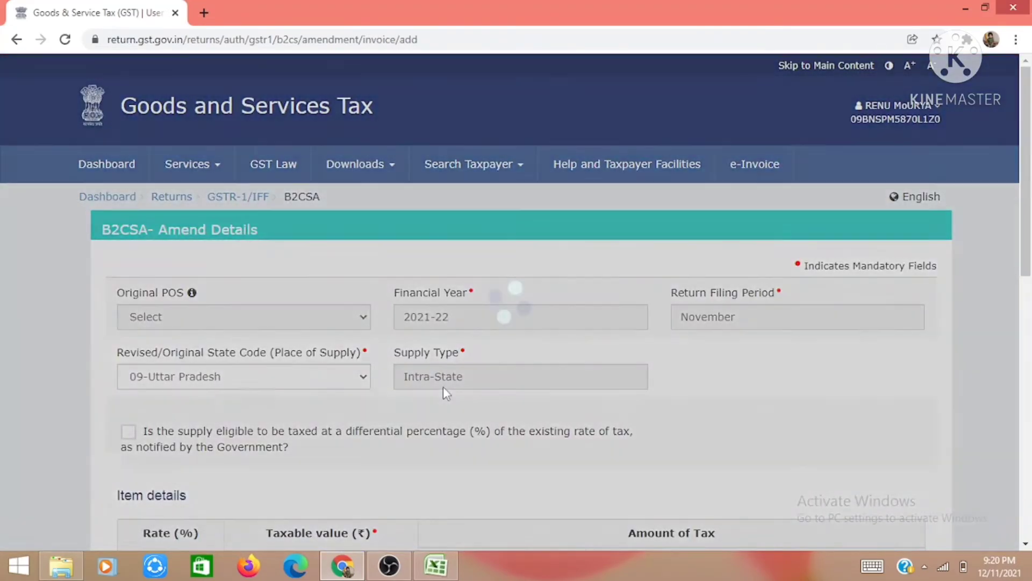
- Examine the November amend details form, from the place of supply and supply type to the item details for each tax rate
scroll(438, 386, "down", 1)
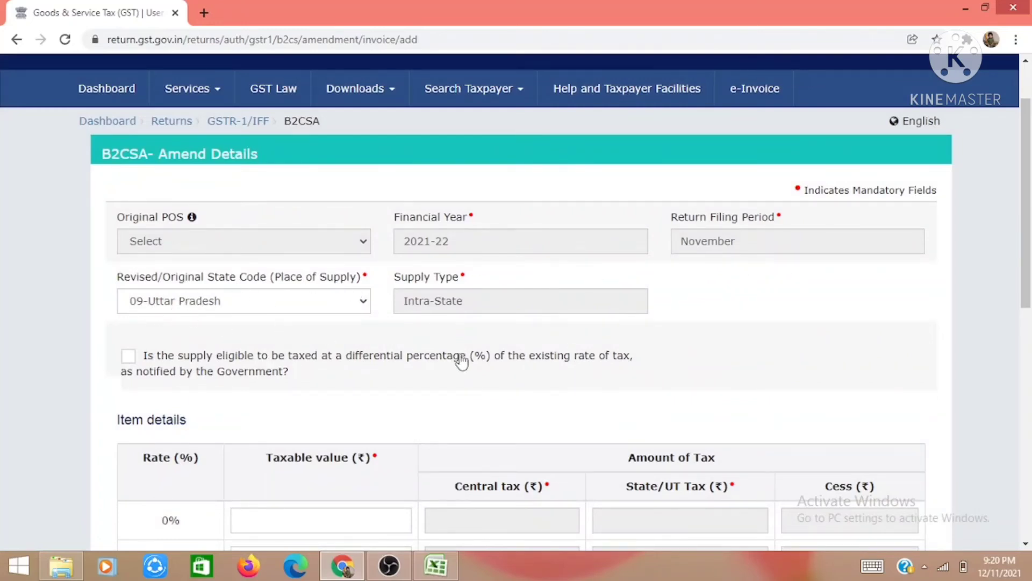
scroll(461, 361, "down", 10)
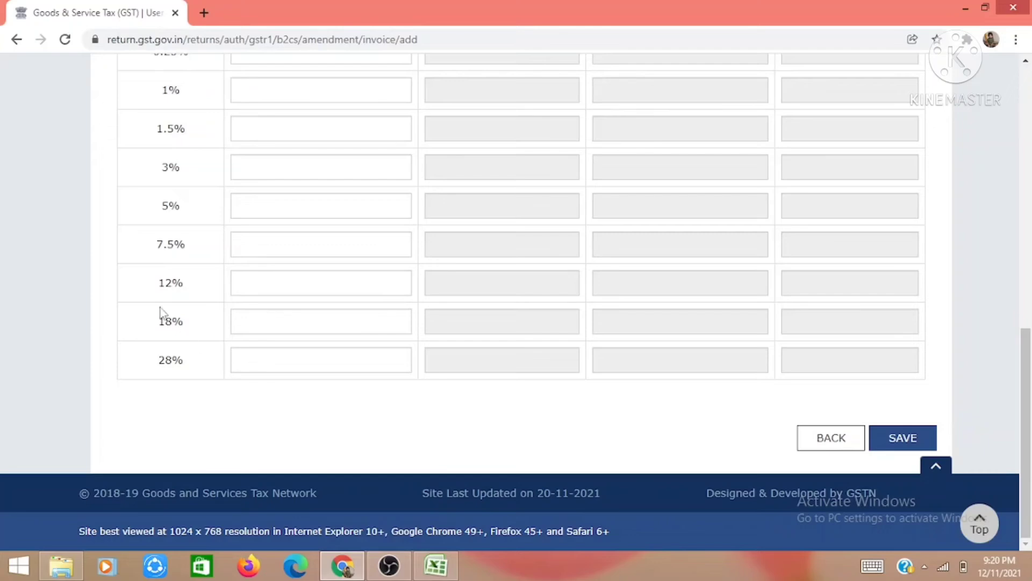
scroll(331, 309, "up", 10)
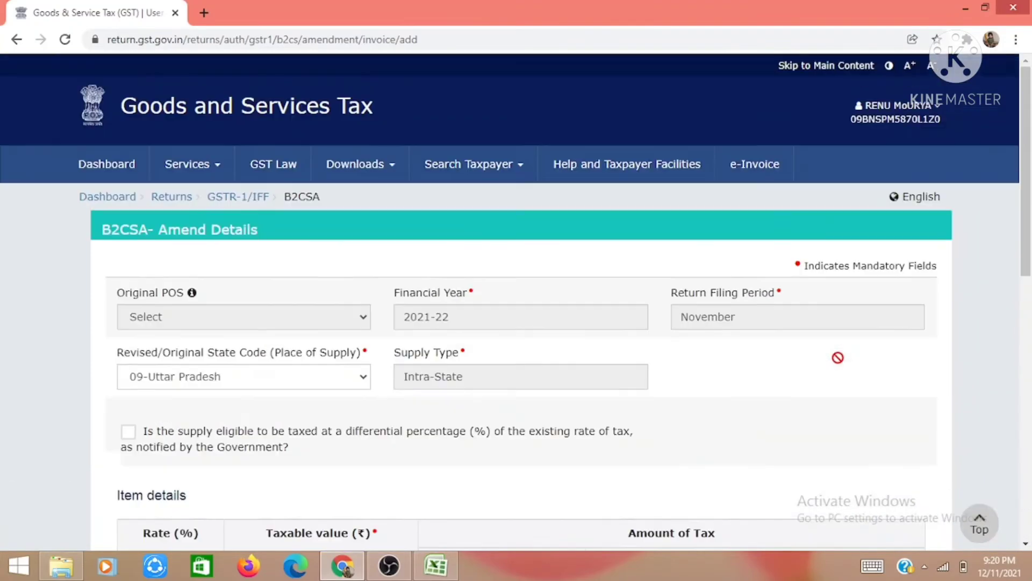
scroll(838, 357, "down", 10)
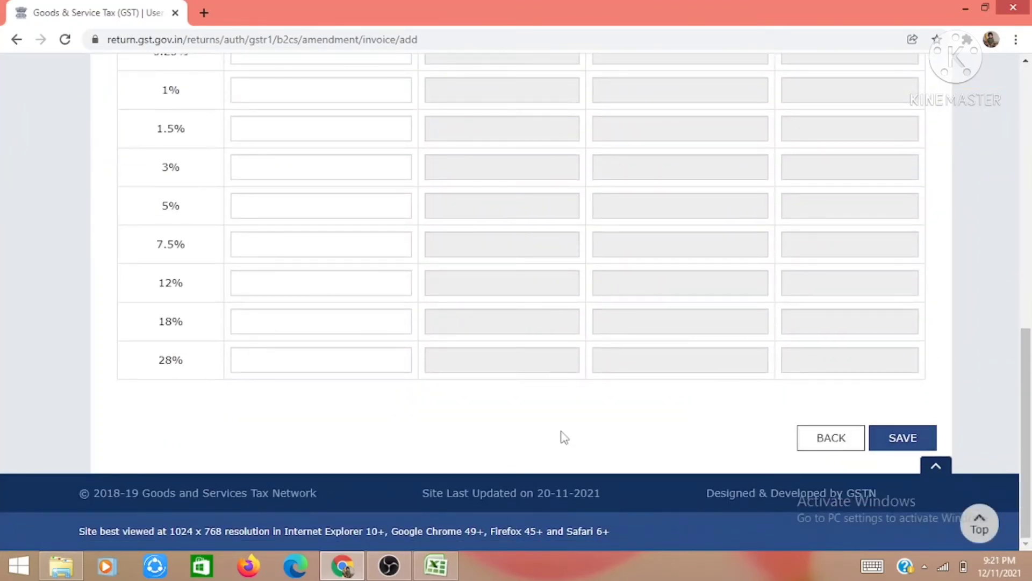
scroll(563, 437, "up", 10)
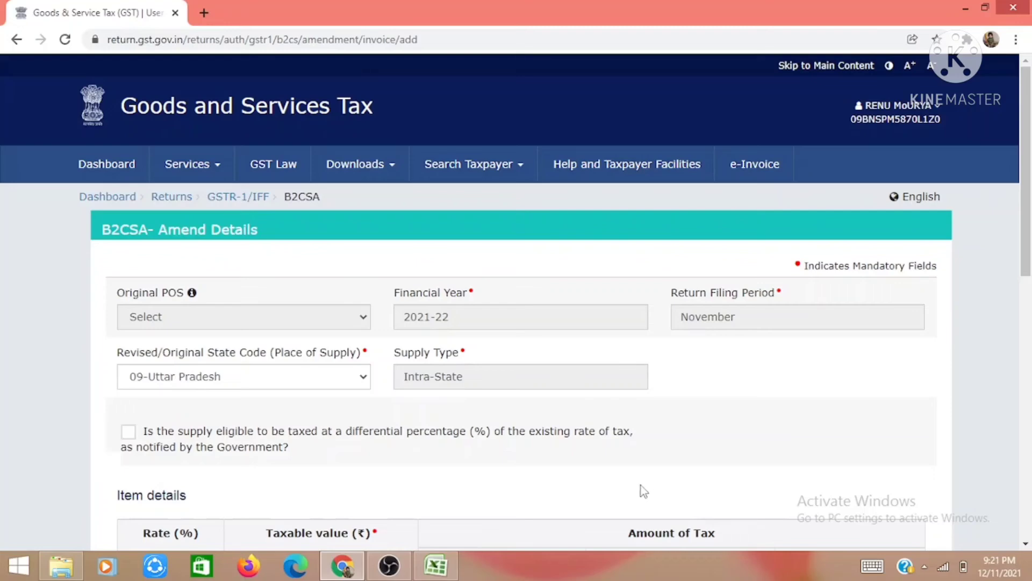
scroll(641, 485, "down", 10)
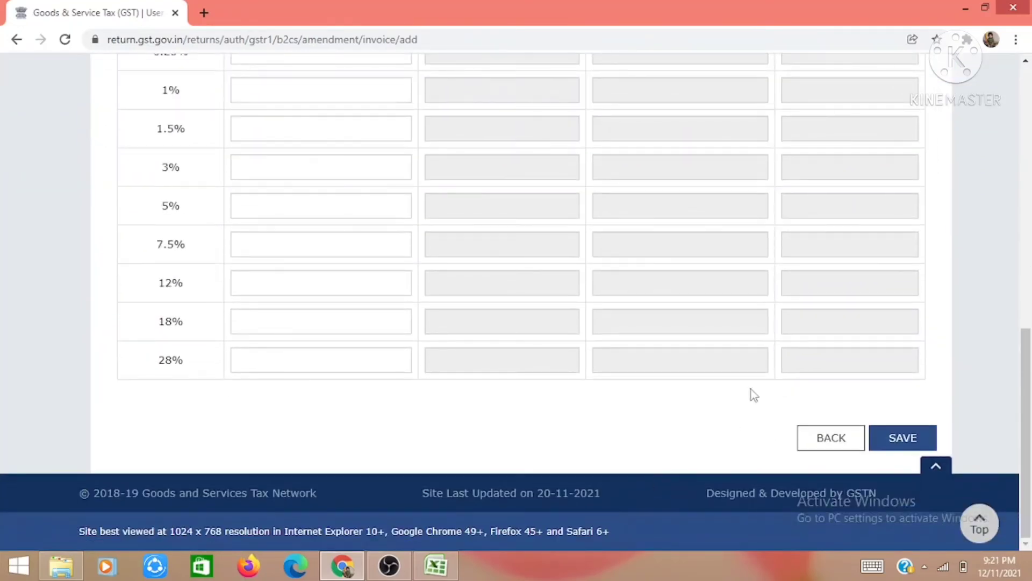
scroll(584, 282, "up", 10)
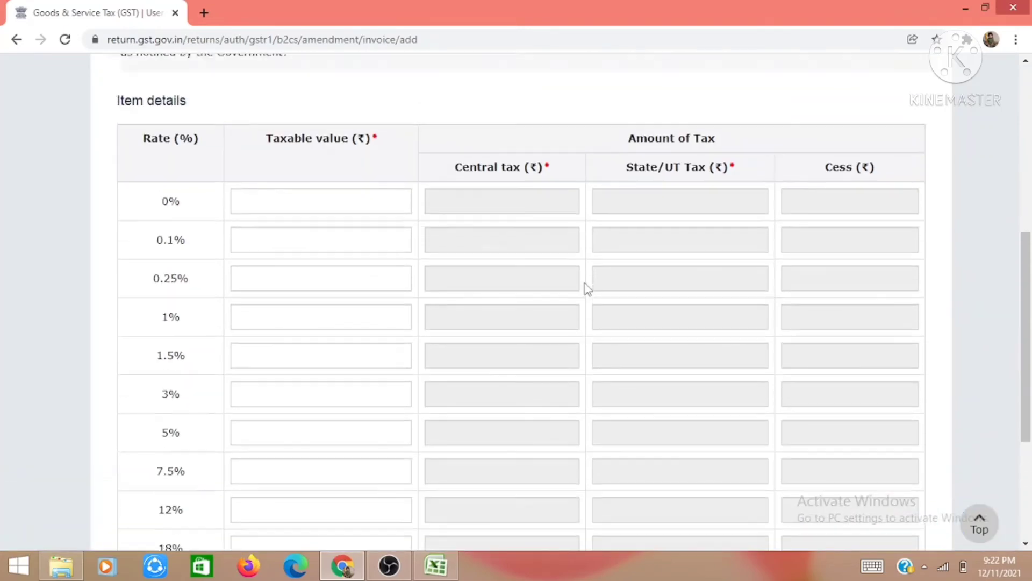
scroll(602, 388, "down", 10)
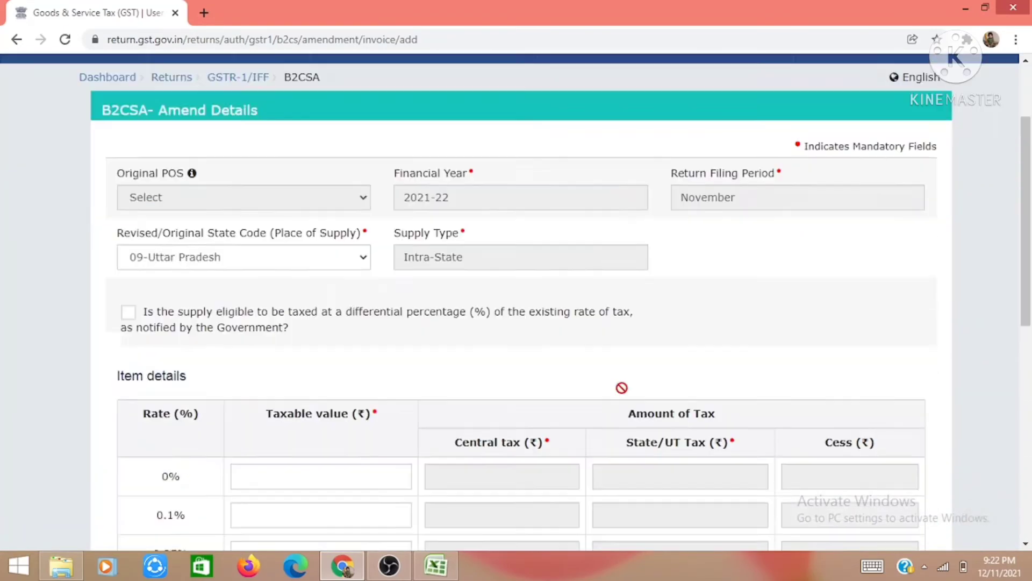
- Leave the B2C(Others) amendment without saving, return to the GSTR-1 page and expand Amend Record Details
left_click(821, 443)
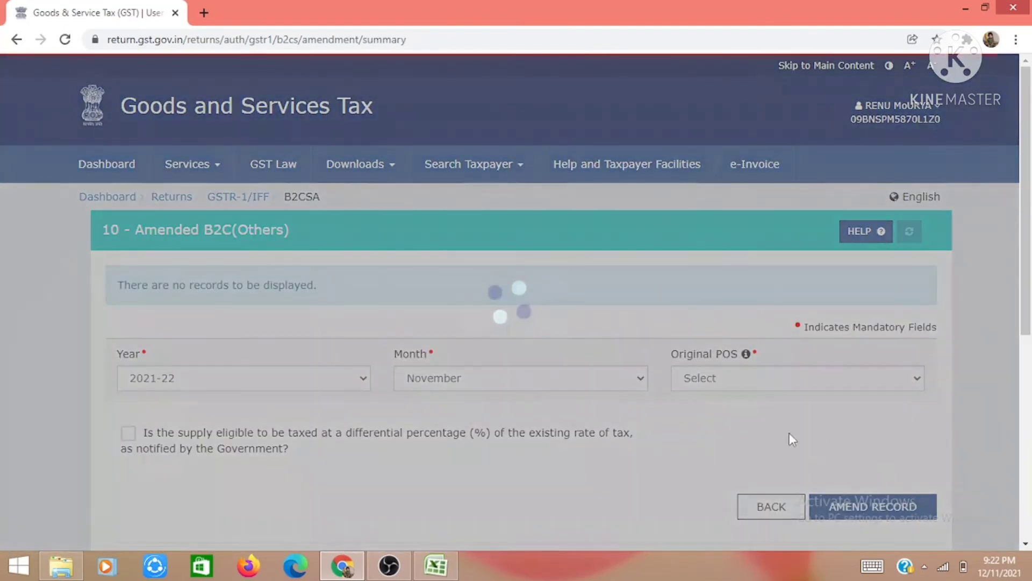
scroll(779, 430, "down", 5)
left_click(757, 130)
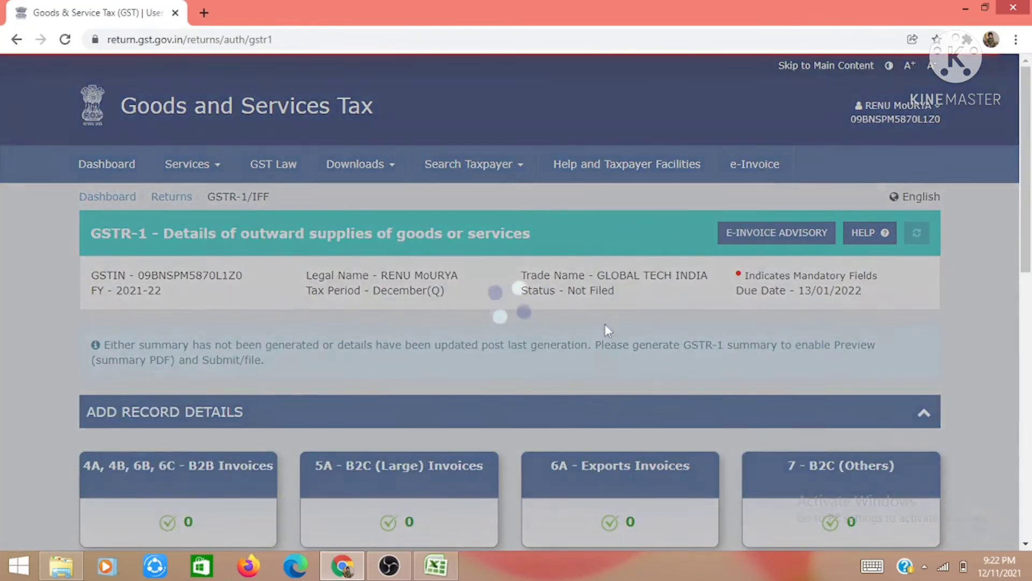
scroll(243, 260, "down", 10)
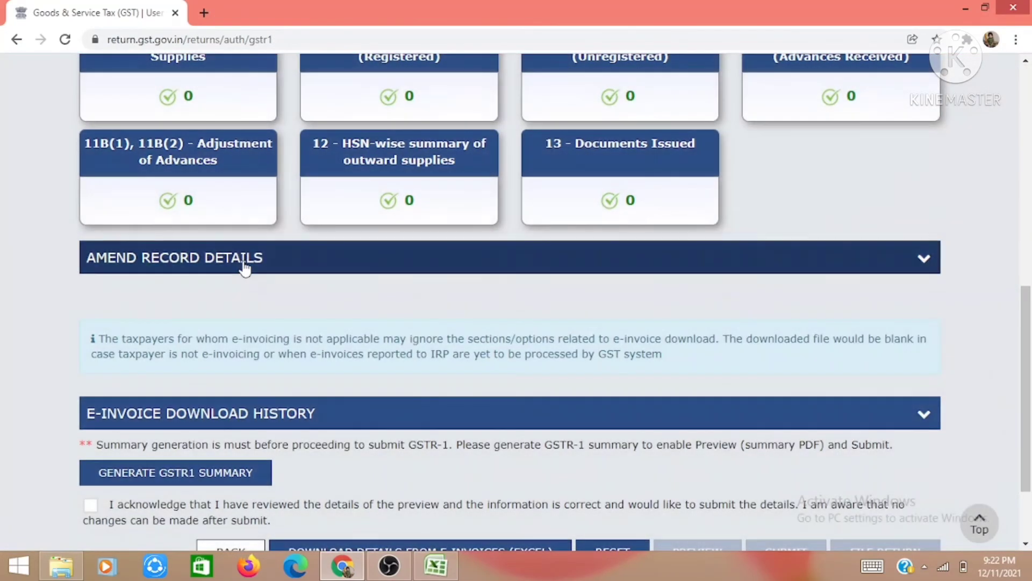
left_click(243, 261)
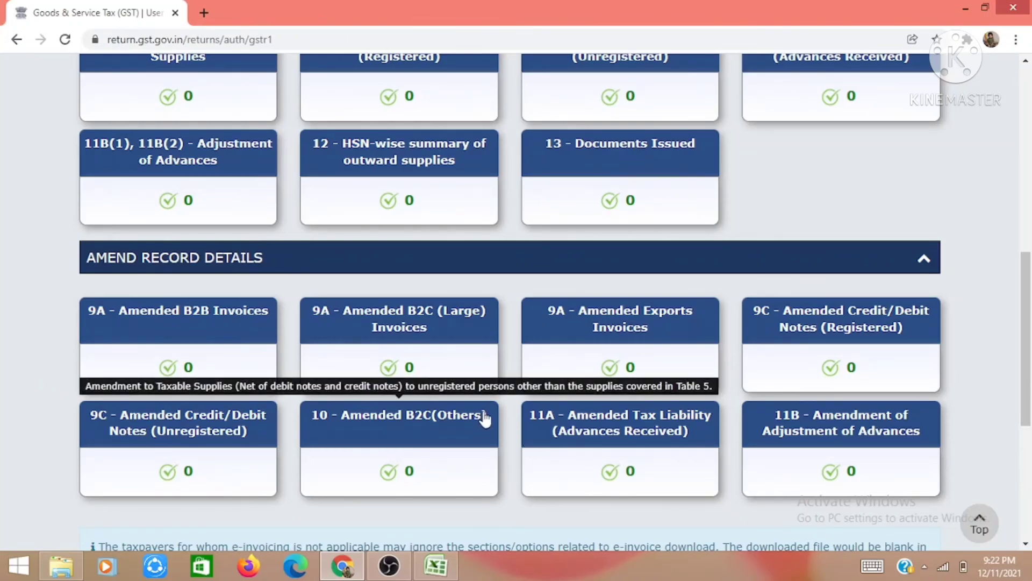
- Switch to the Excel sheet and clear the old example entries in C25:E28 below the B2B and B2C headings
left_click(435, 566)
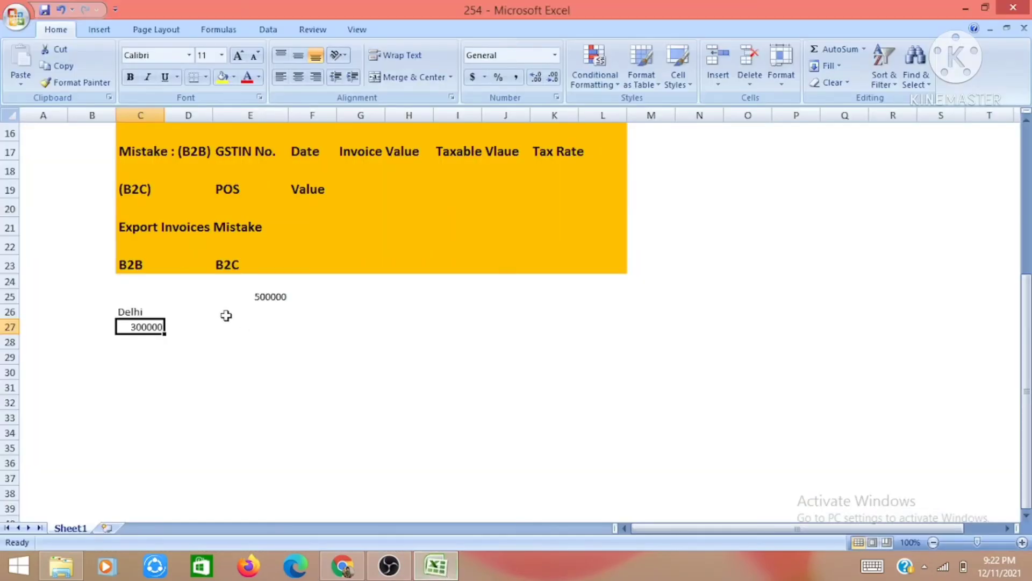
left_click_drag(137, 297, 257, 335)
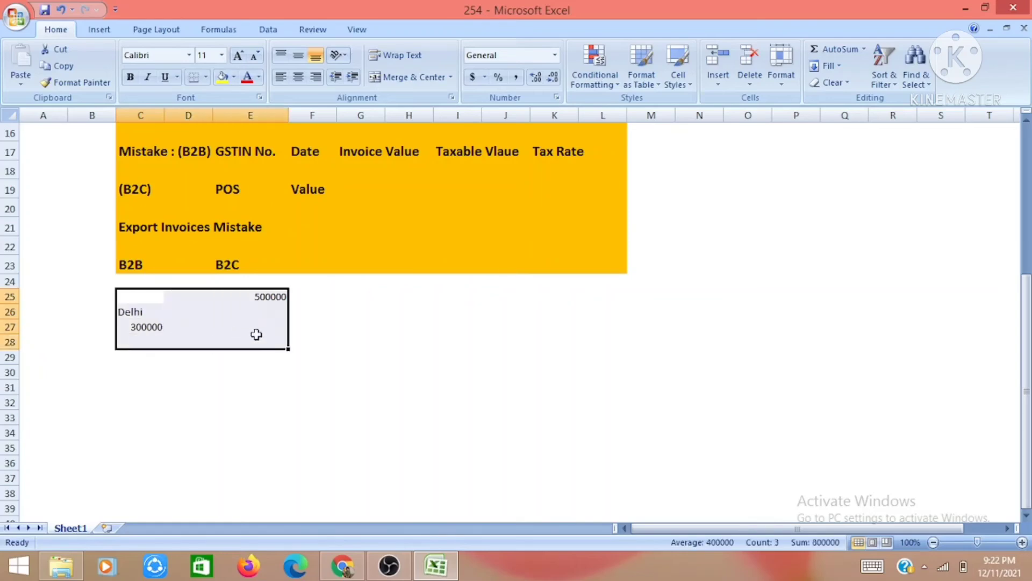
key("Delete")
left_click(139, 255)
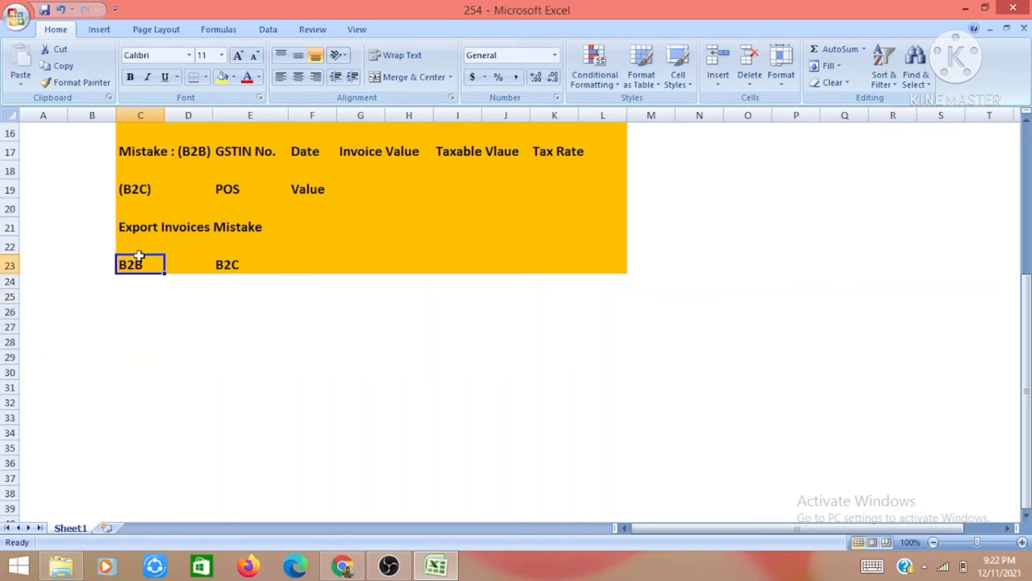
scroll(141, 255, "up", 1)
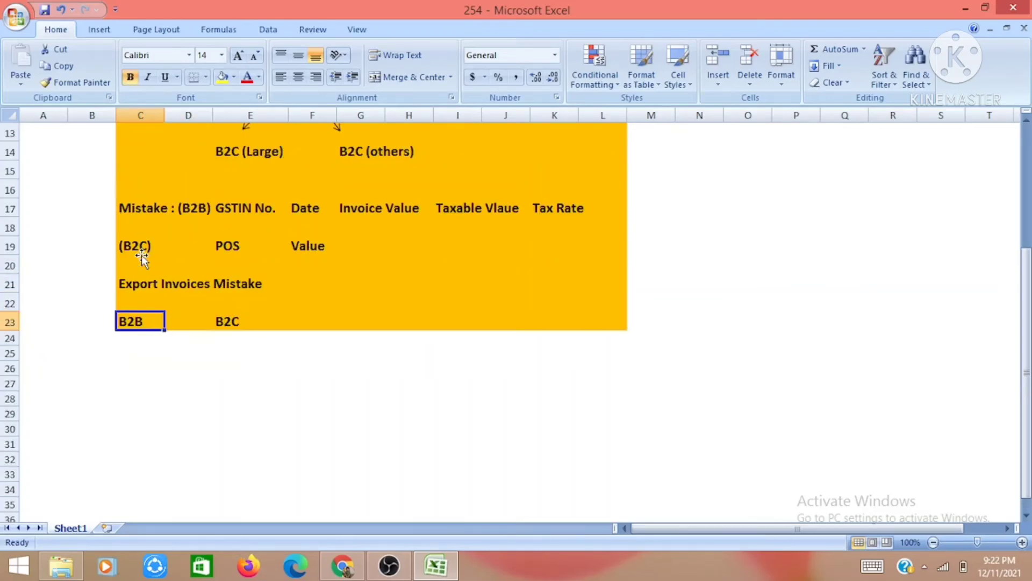
- Enter a new B2C example in row 25, with UP in E25 and 600000 in F25
left_click(235, 322)
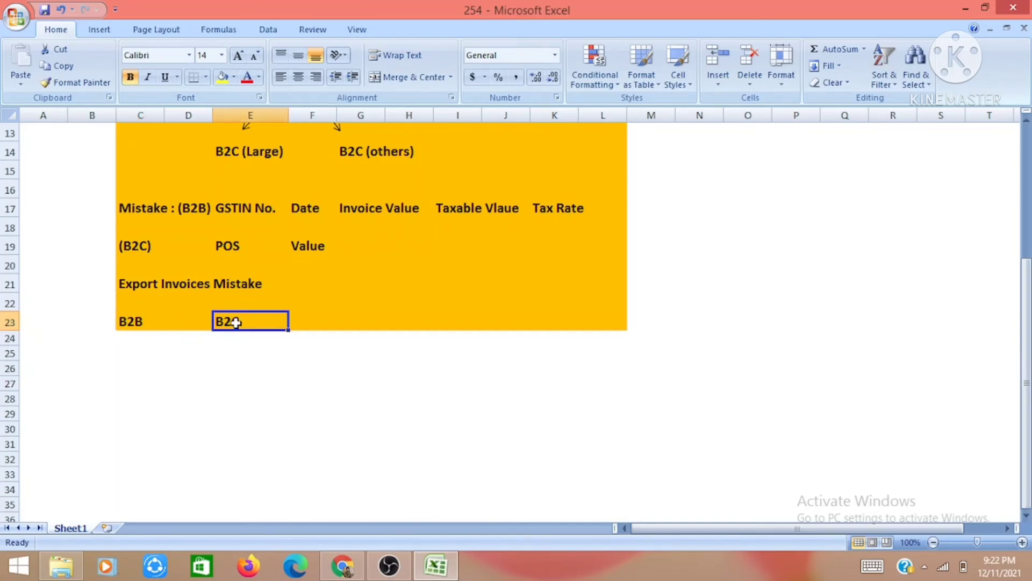
left_click(220, 352)
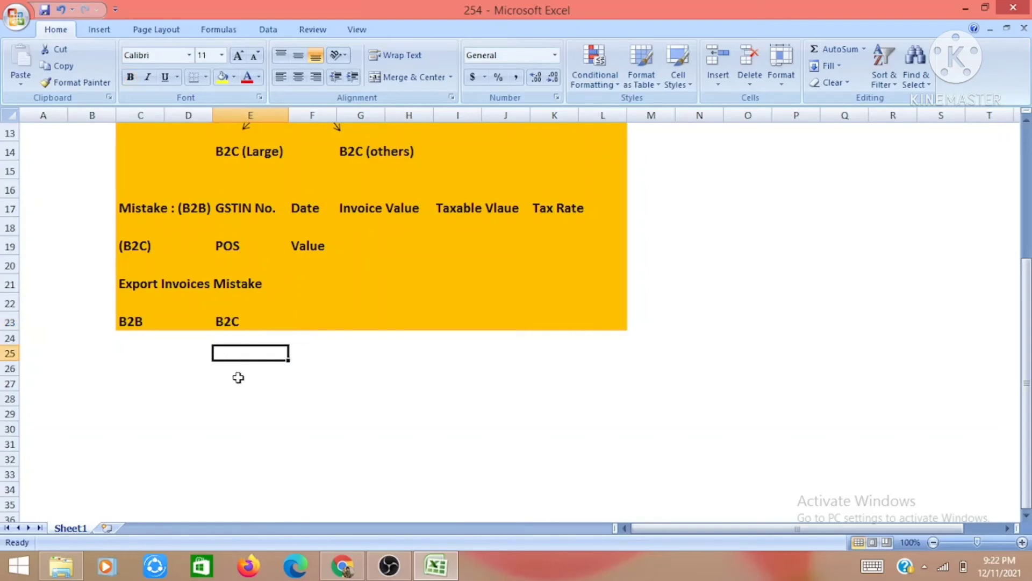
type("D")
key("BackSpace")
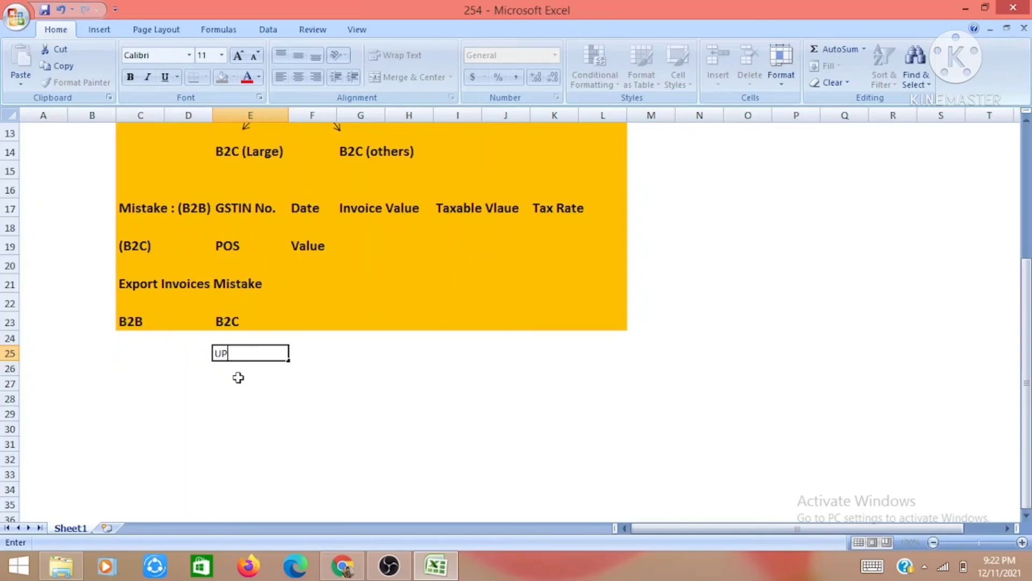
type("UP")
key("Tab")
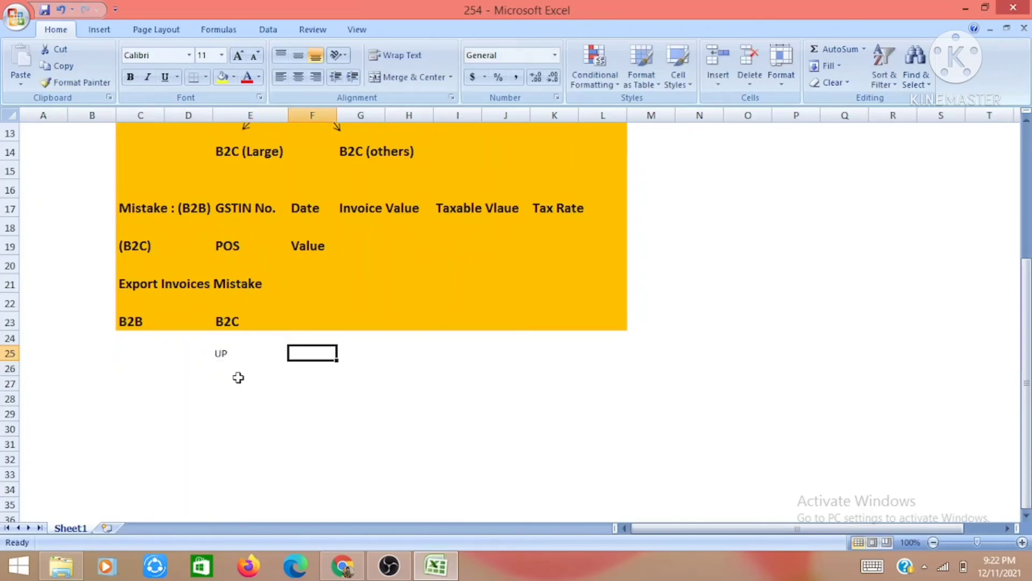
type("600000")
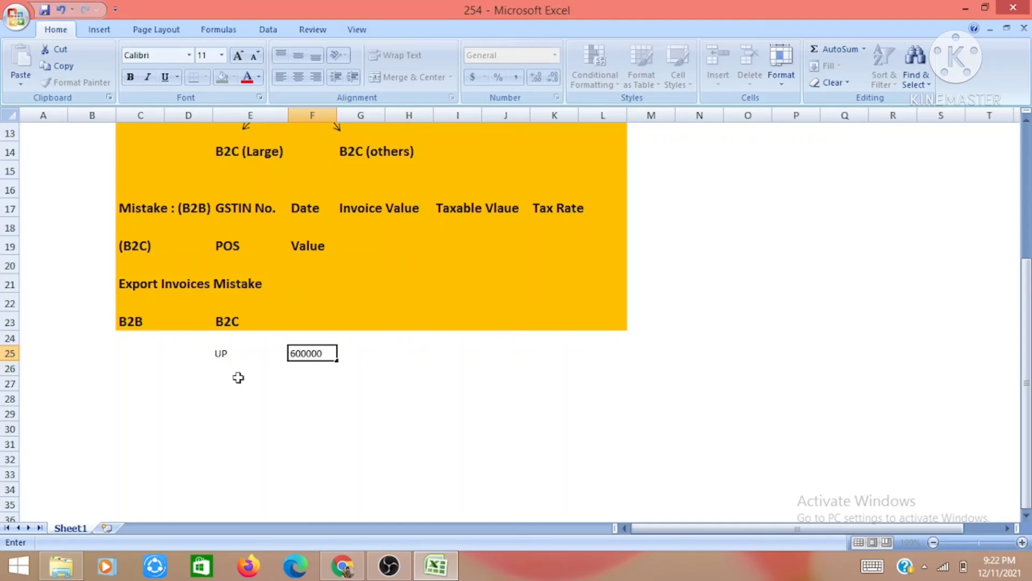
key("Return")
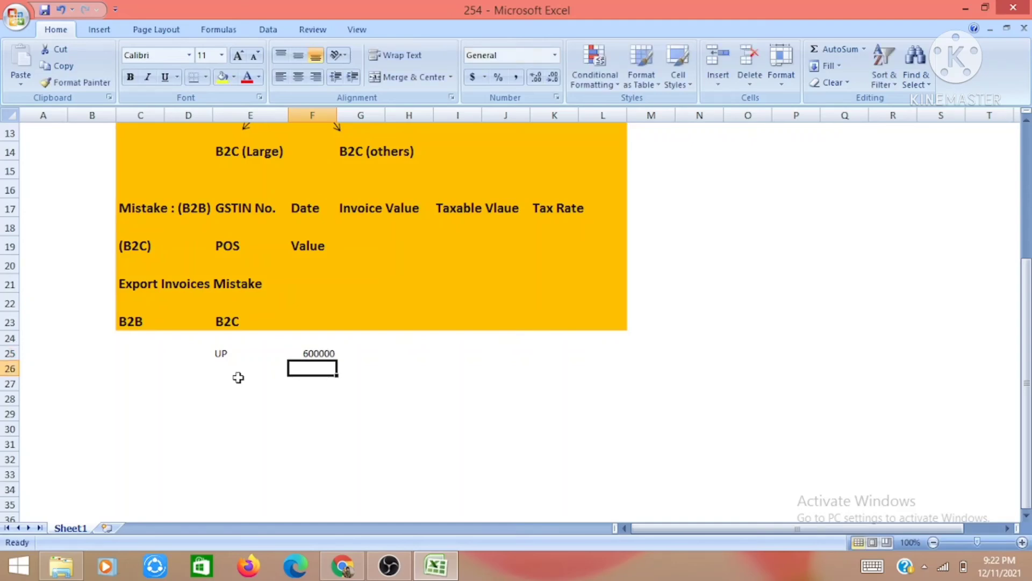
- Enter 300000 in C26 below the B2B heading as the example's B2B amount
left_click(135, 357)
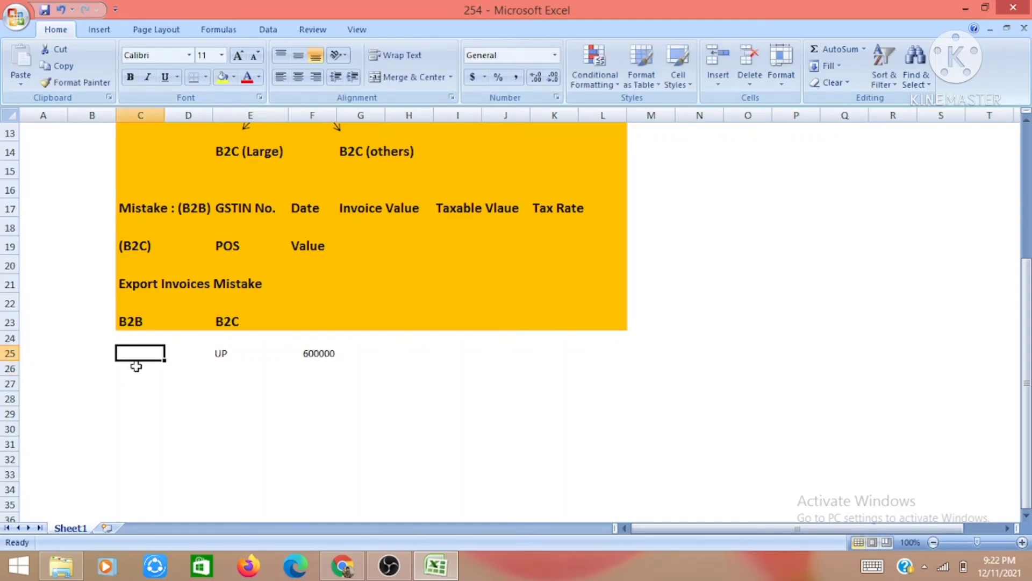
left_click(133, 383)
left_click(144, 365)
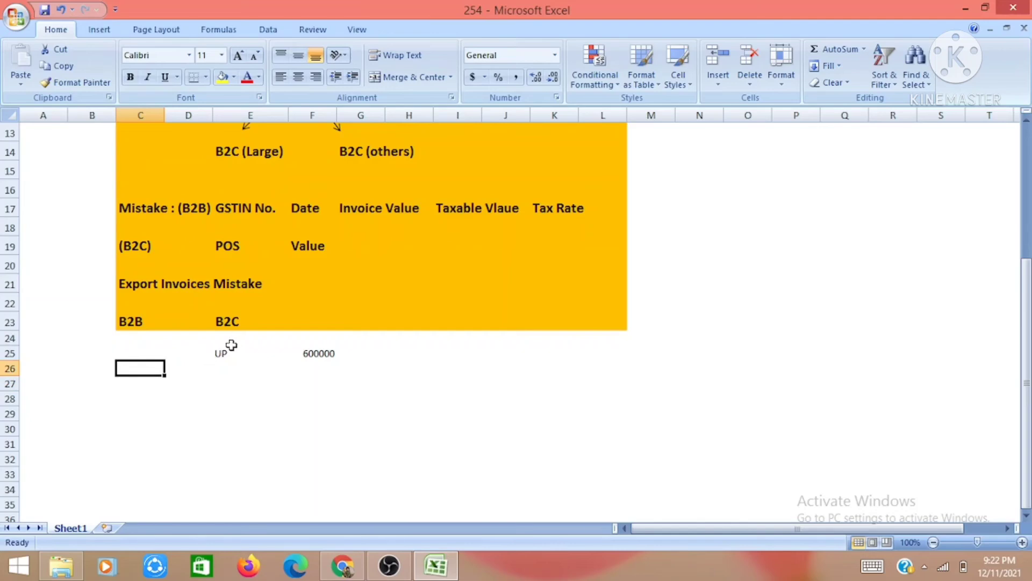
left_click(304, 353)
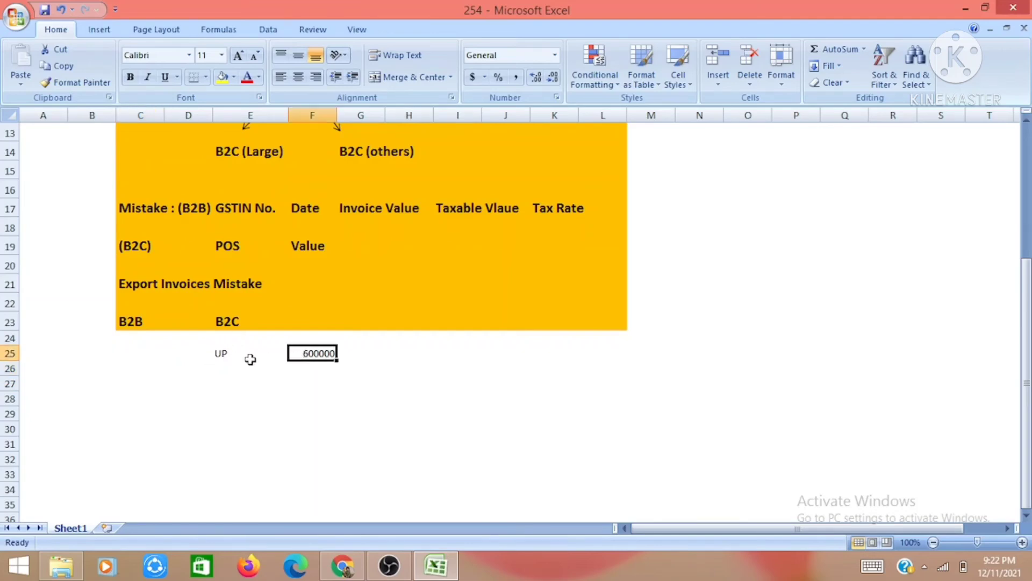
left_click(139, 370)
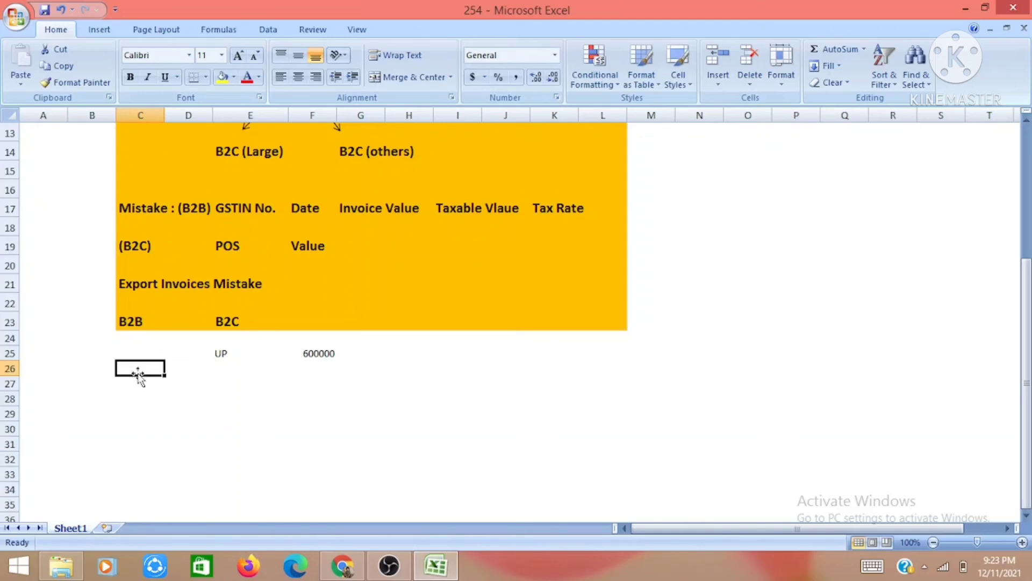
type("30")
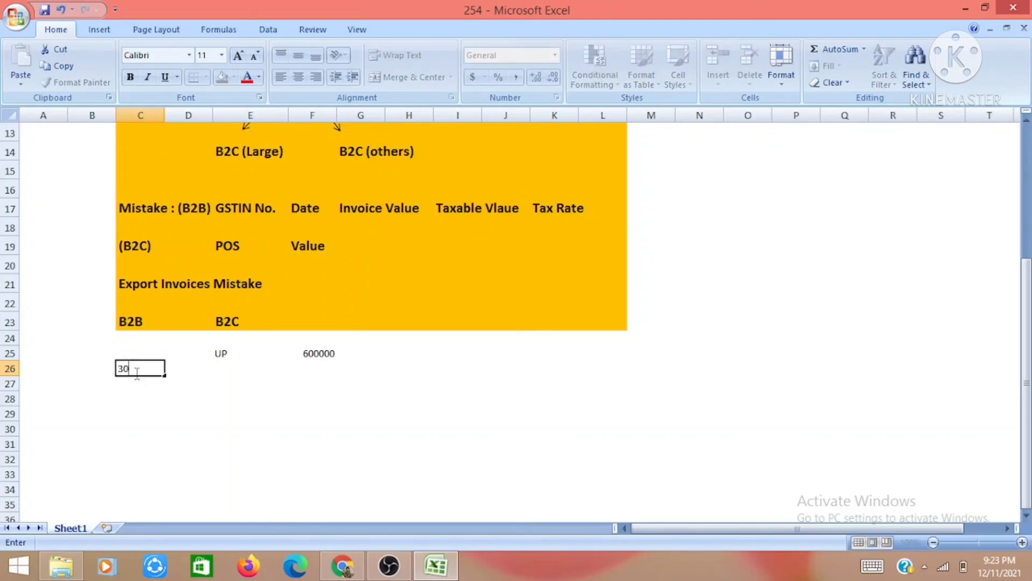
type("0000")
left_click(313, 352)
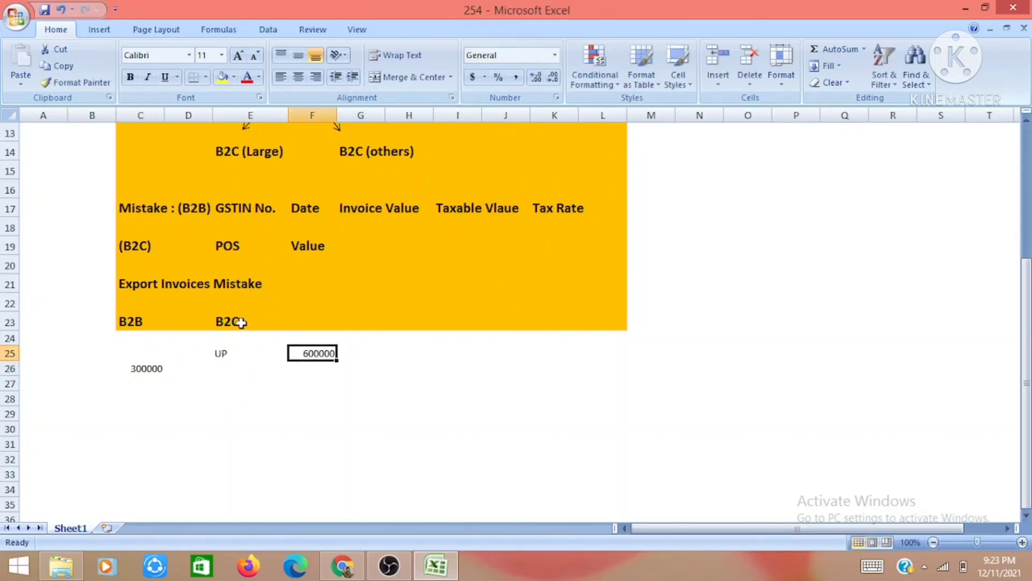
left_click(224, 321)
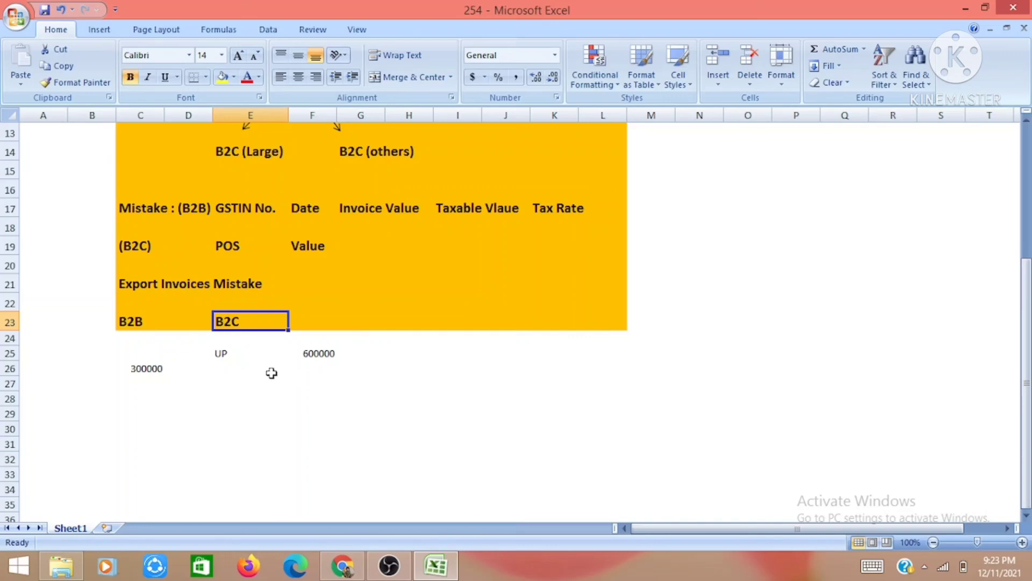
left_click(223, 378)
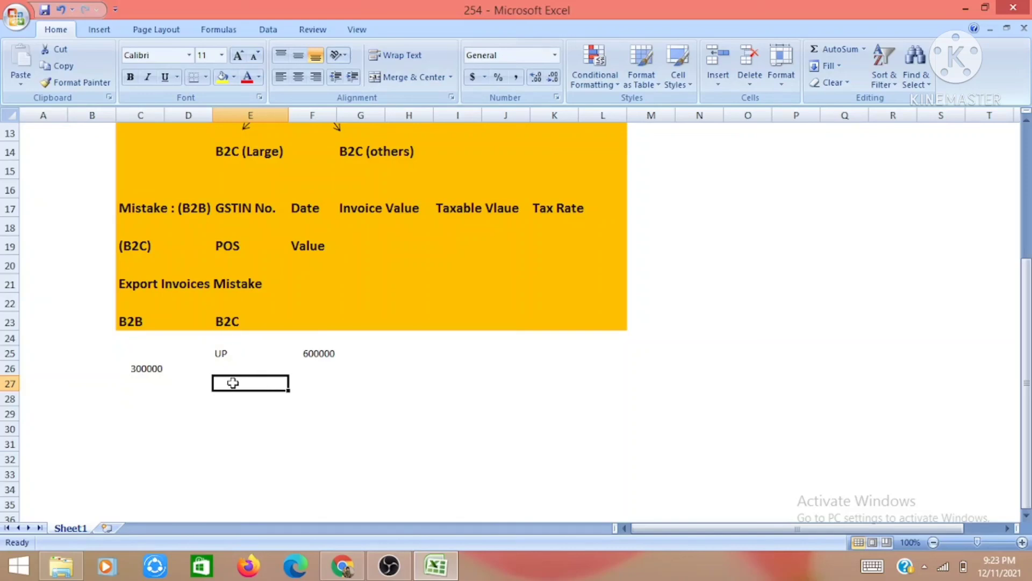
left_click(219, 352)
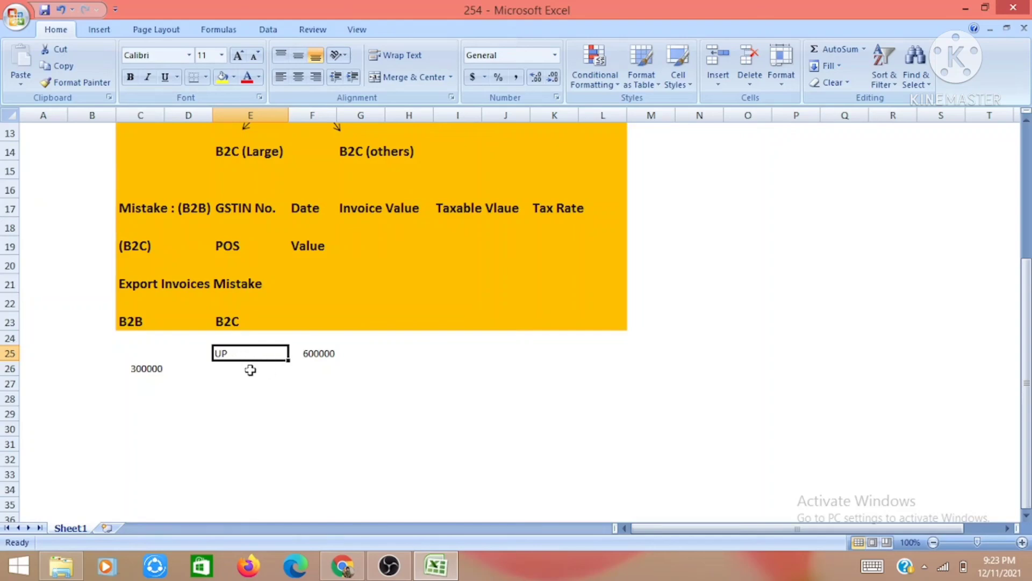
left_click(223, 383)
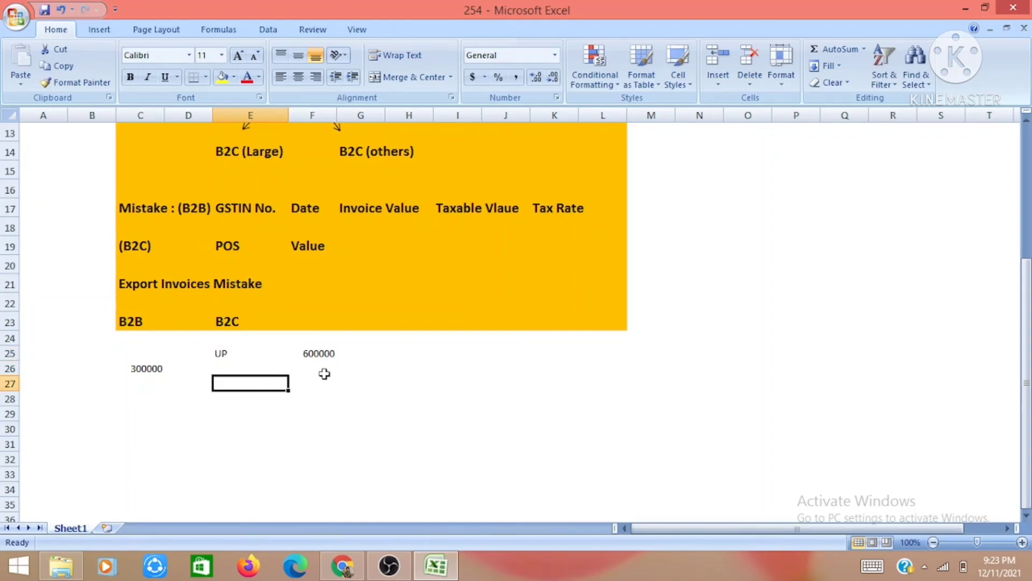